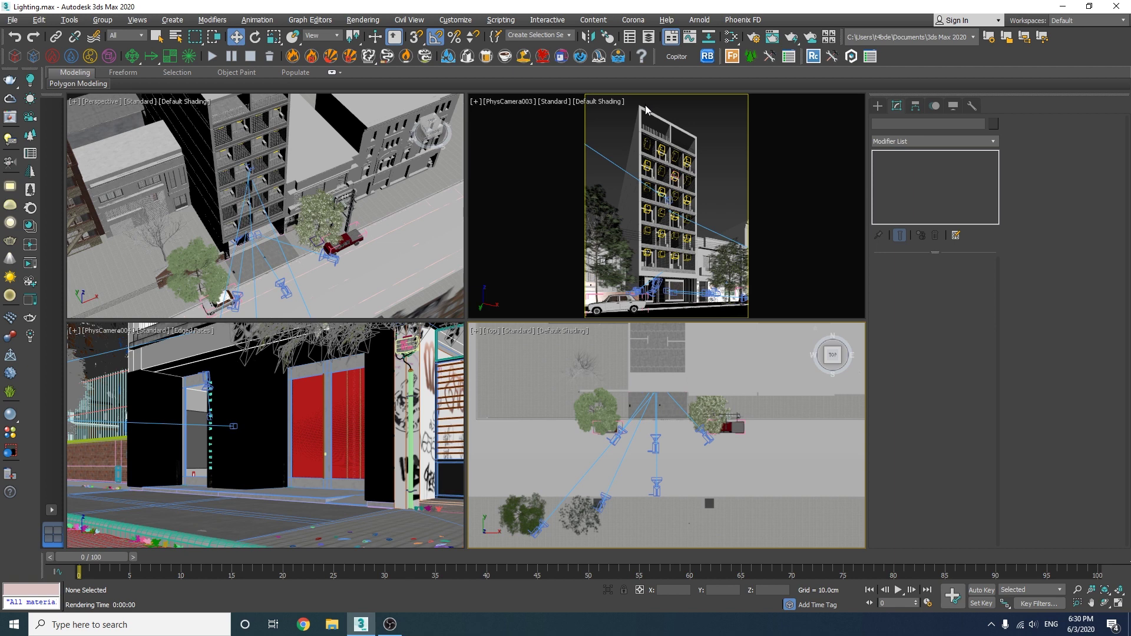
In V-Ray Global switches, override all materials with a VRayMtl and disable displacement.
click(755, 37)
drag(885, 28, 818, 37)
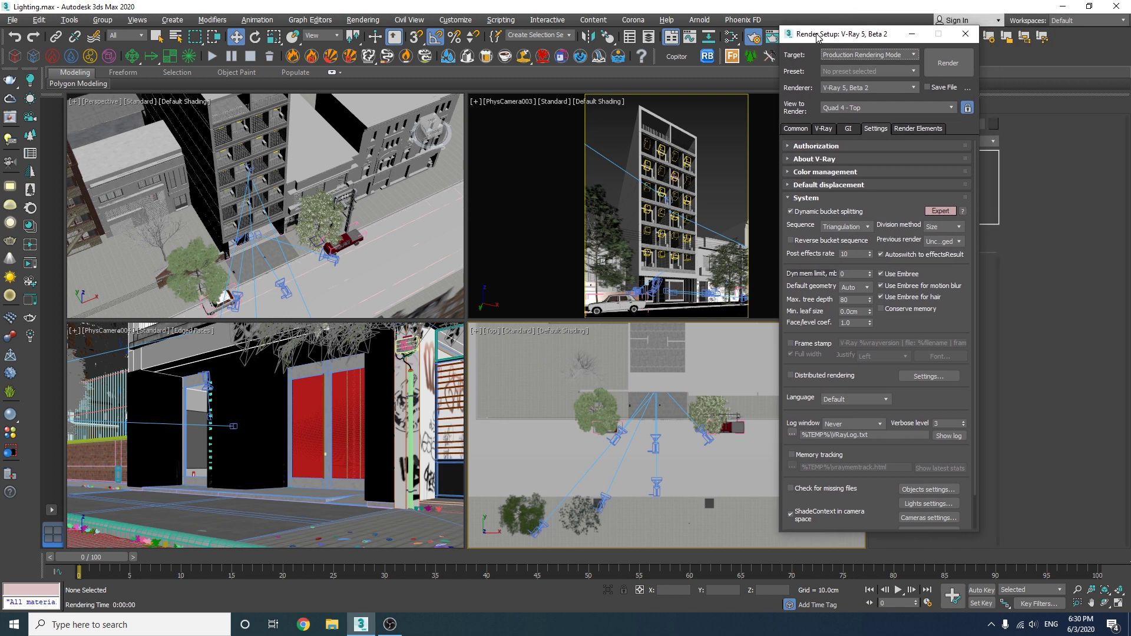
click(807, 131)
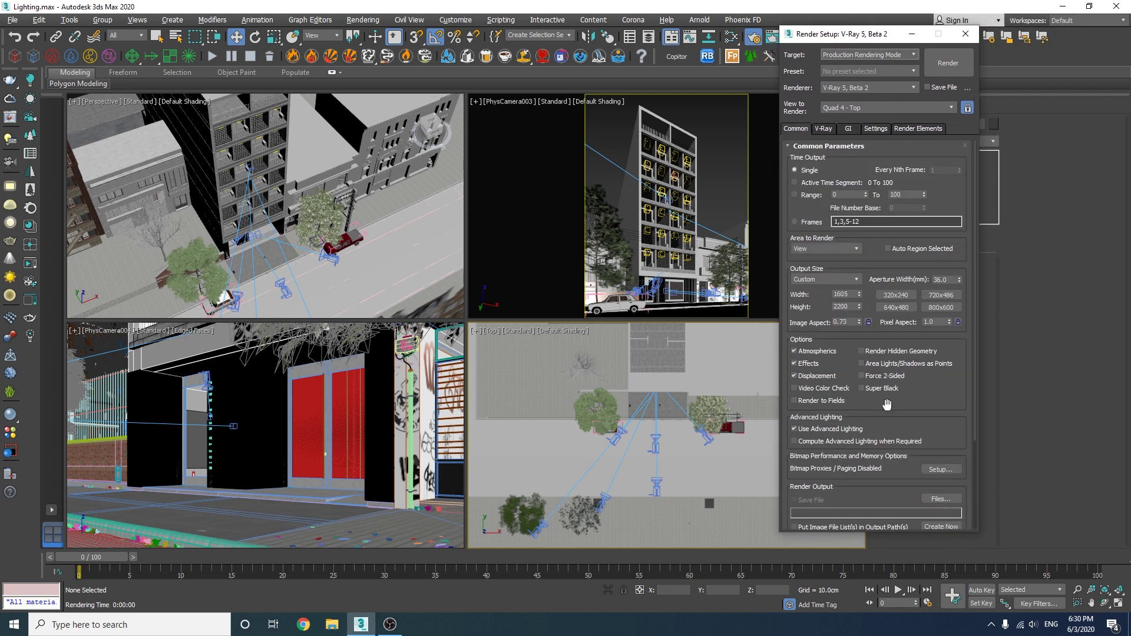
click(825, 129)
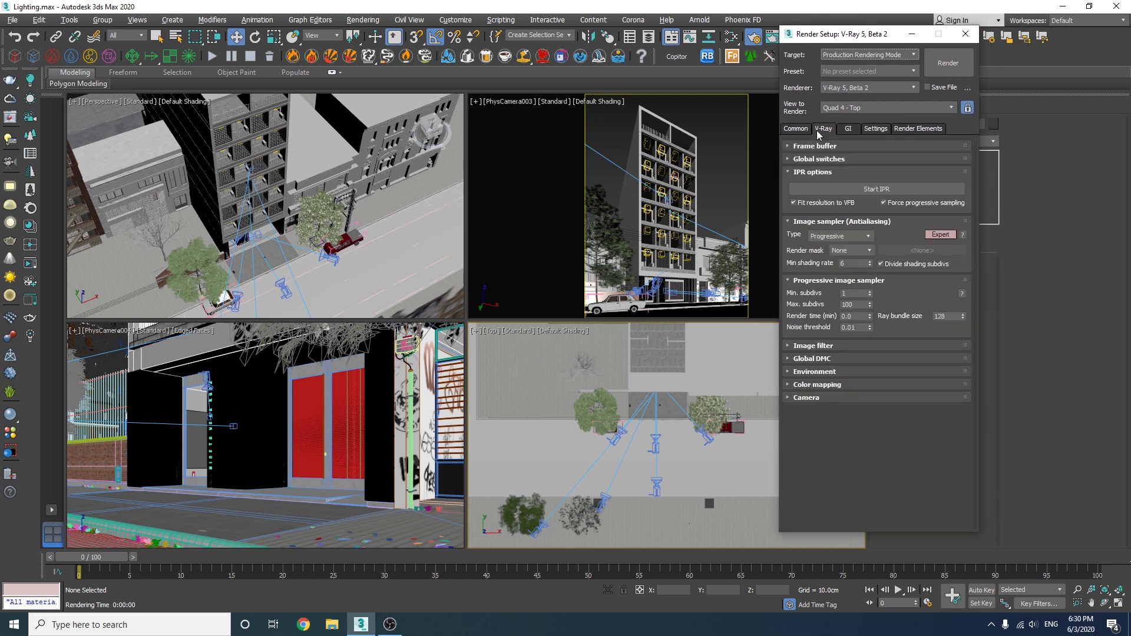
click(818, 159)
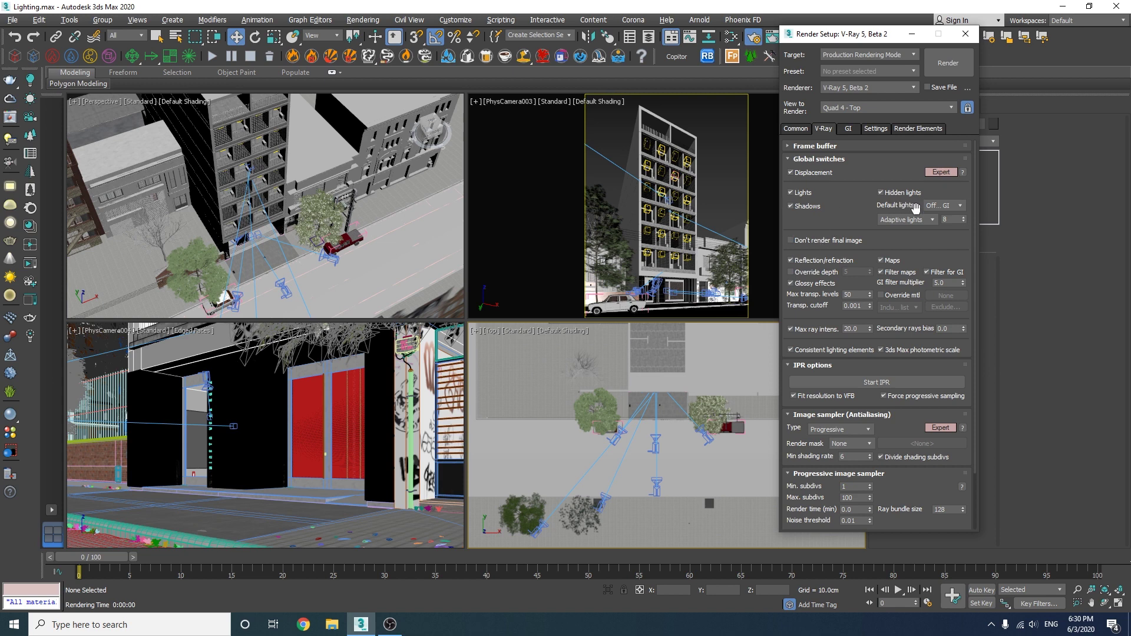
click(881, 296)
click(946, 295)
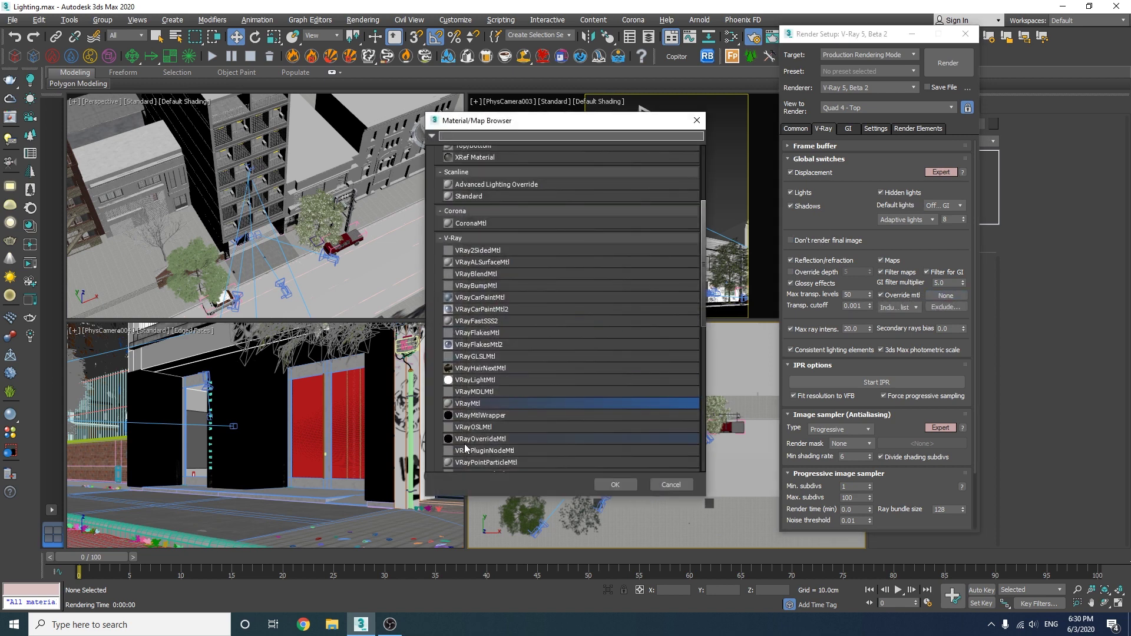
double_click(470, 405)
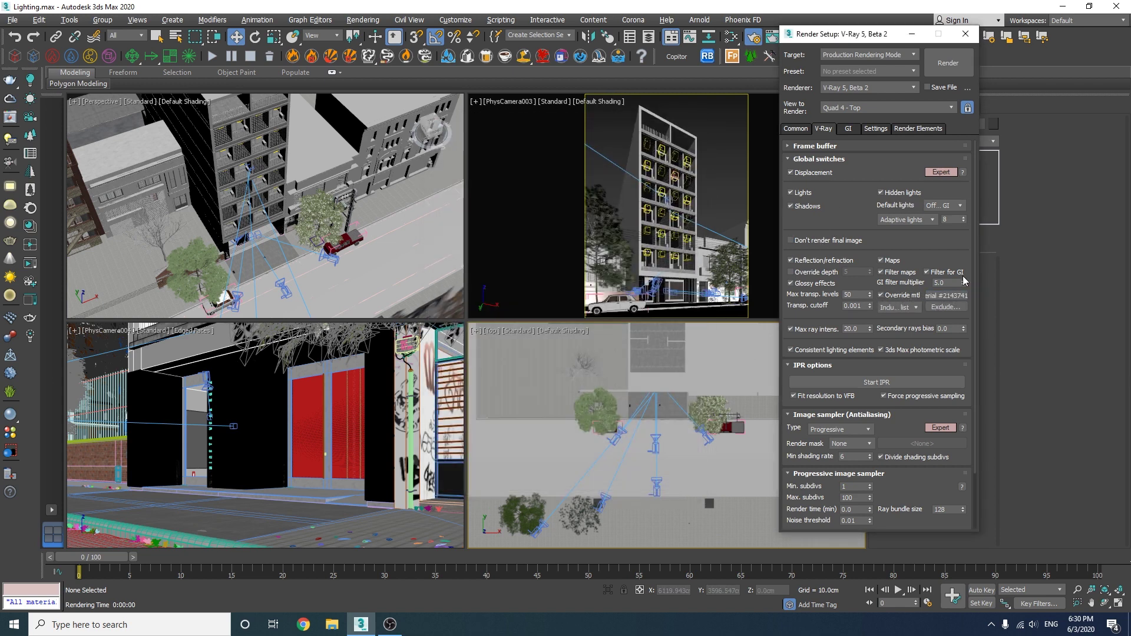
click(803, 173)
Set the progressive image sampler's noise threshold to 0.03.
click(835, 161)
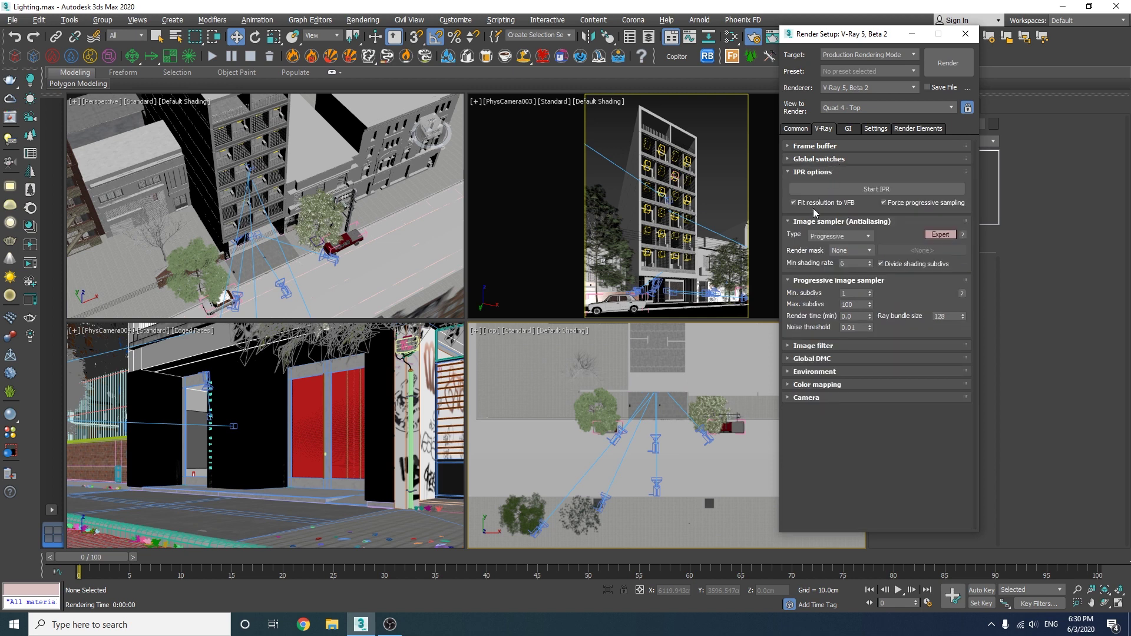
click(818, 173)
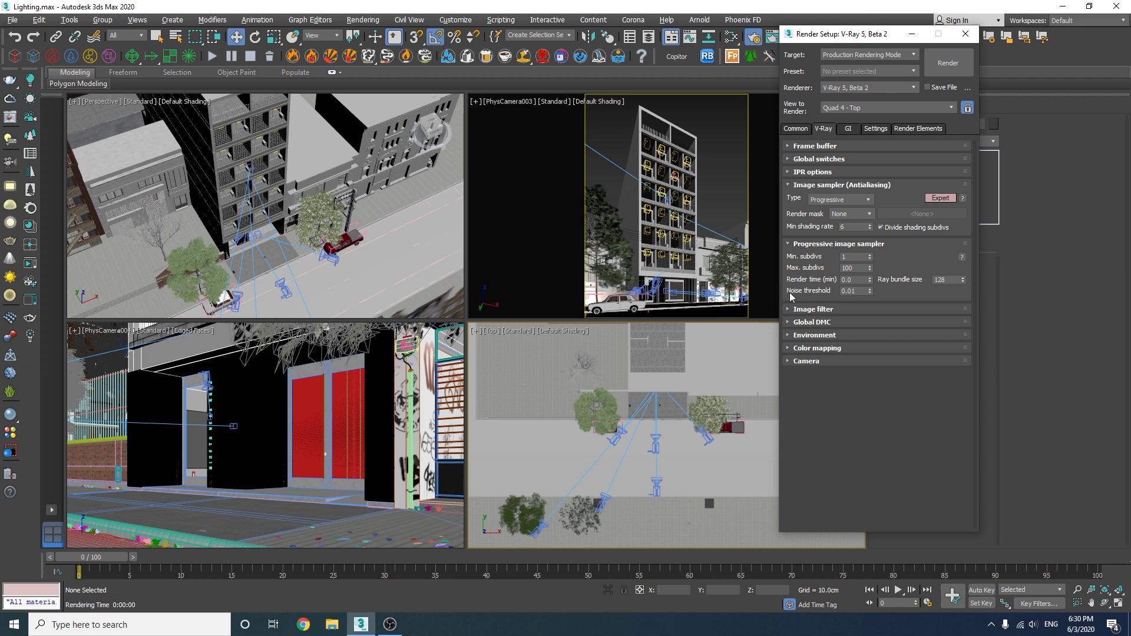
click(856, 291)
text(0.03)
key(Return)
click(825, 245)
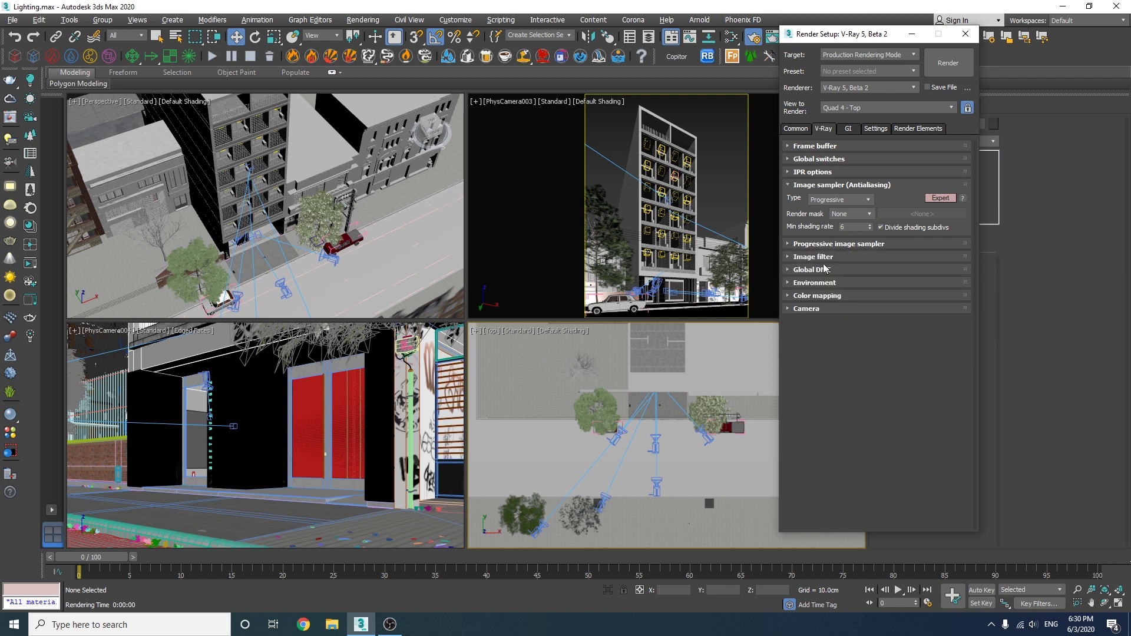
Set color mapping to Reinhard with a burn value of 0.2.
click(810, 297)
click(853, 313)
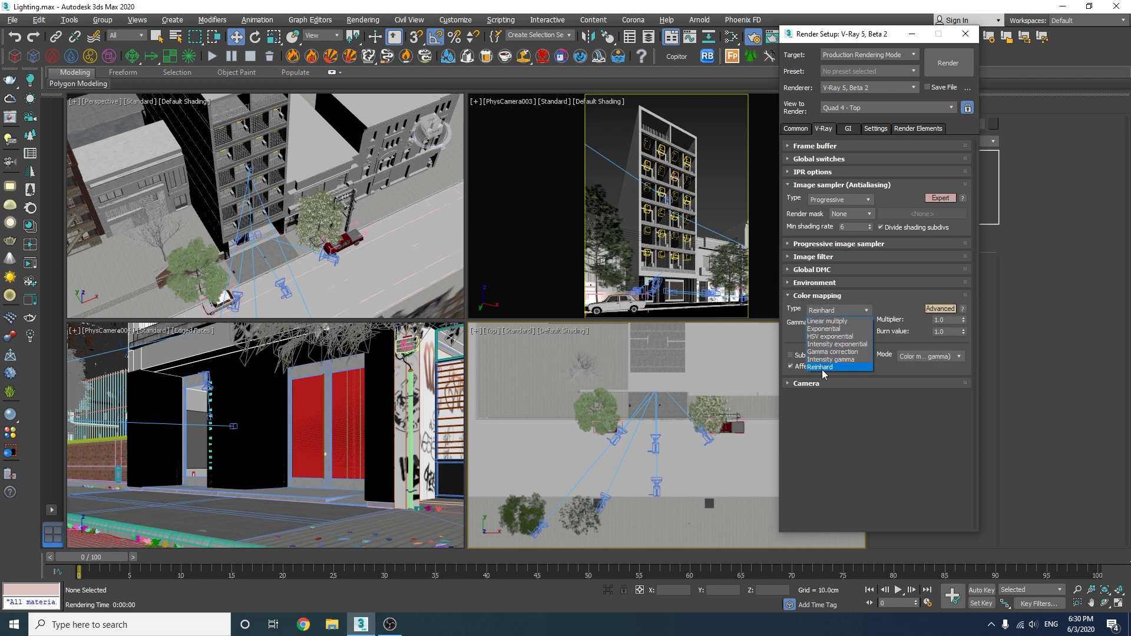
click(856, 409)
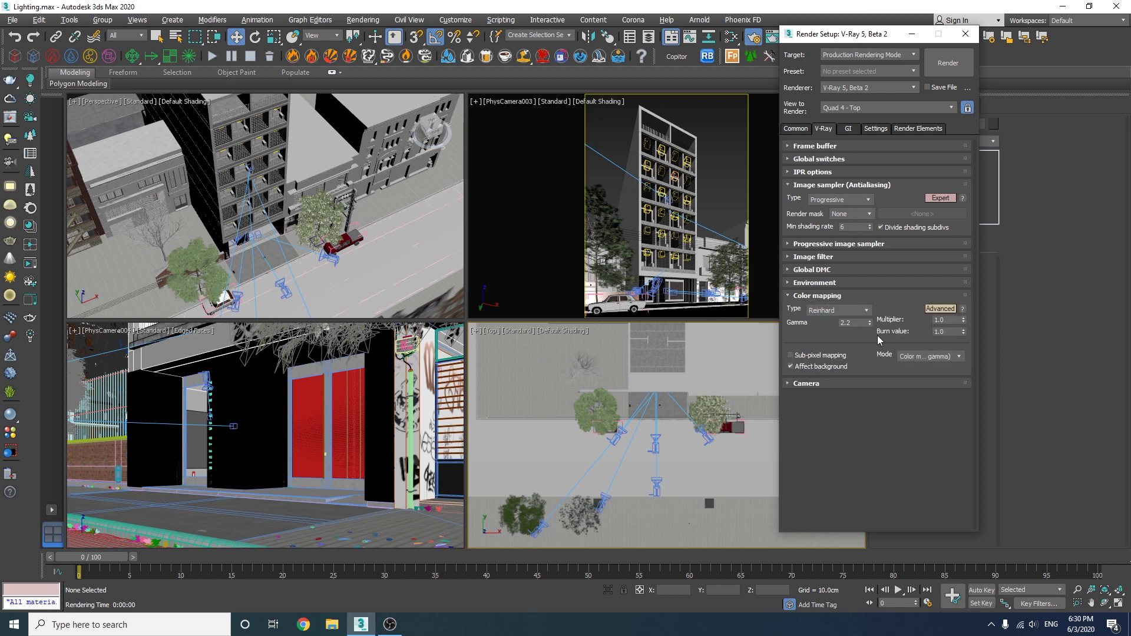
double_click(955, 333)
click(930, 357)
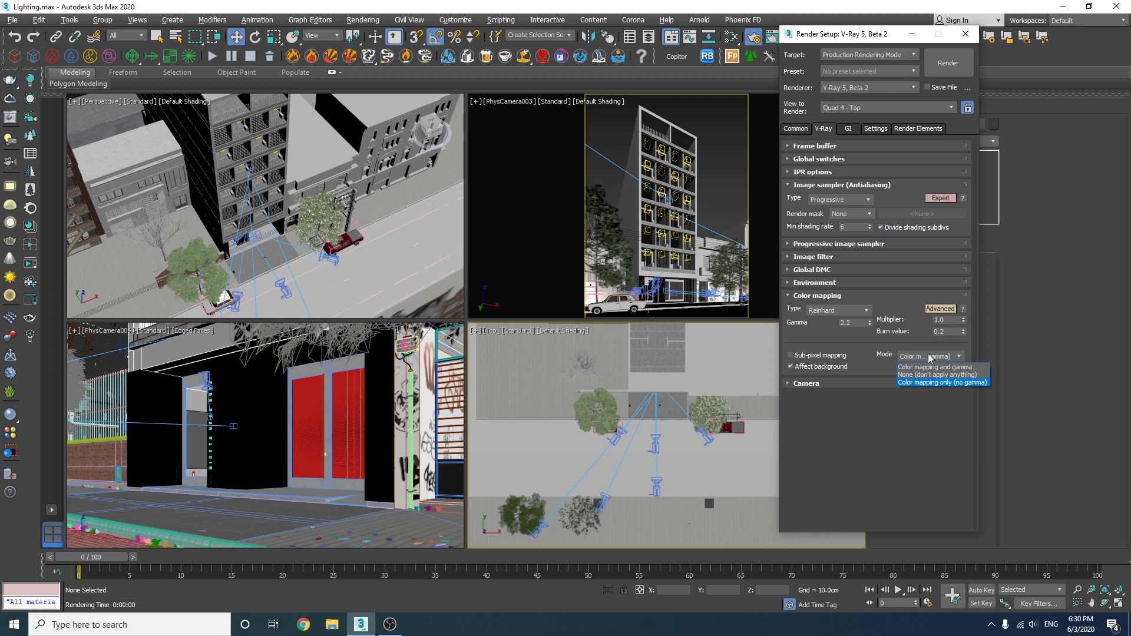
click(930, 404)
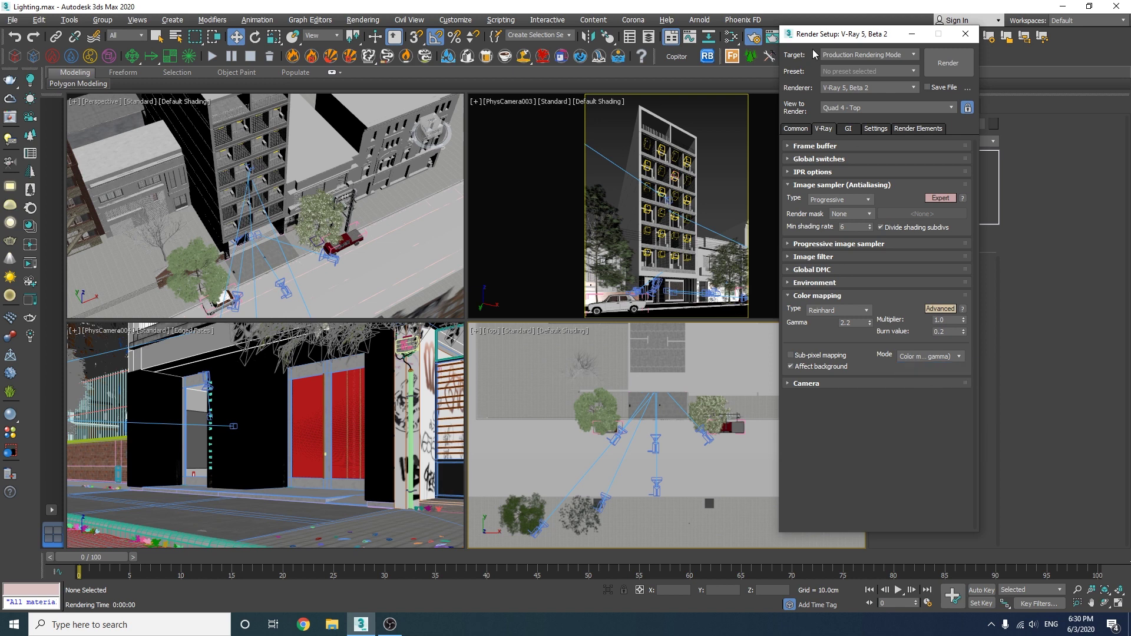
click(845, 128)
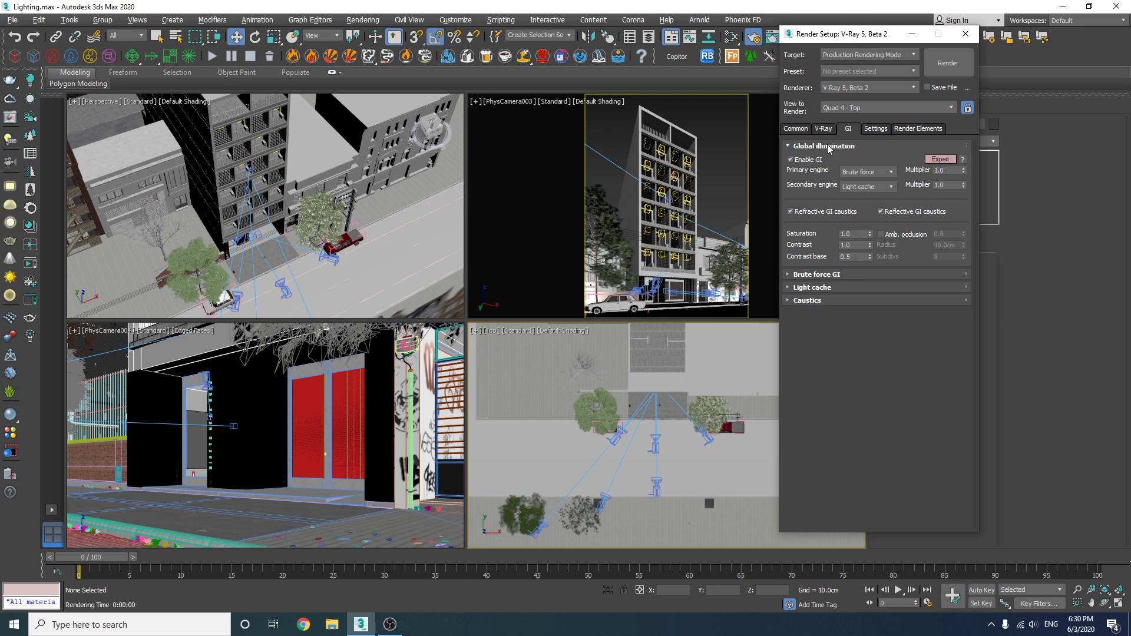
Change the Light cache subdivs from 1000 to 50 in the GI tab.
click(828, 146)
click(824, 159)
click(836, 160)
click(829, 172)
double_click(862, 199)
text(500)
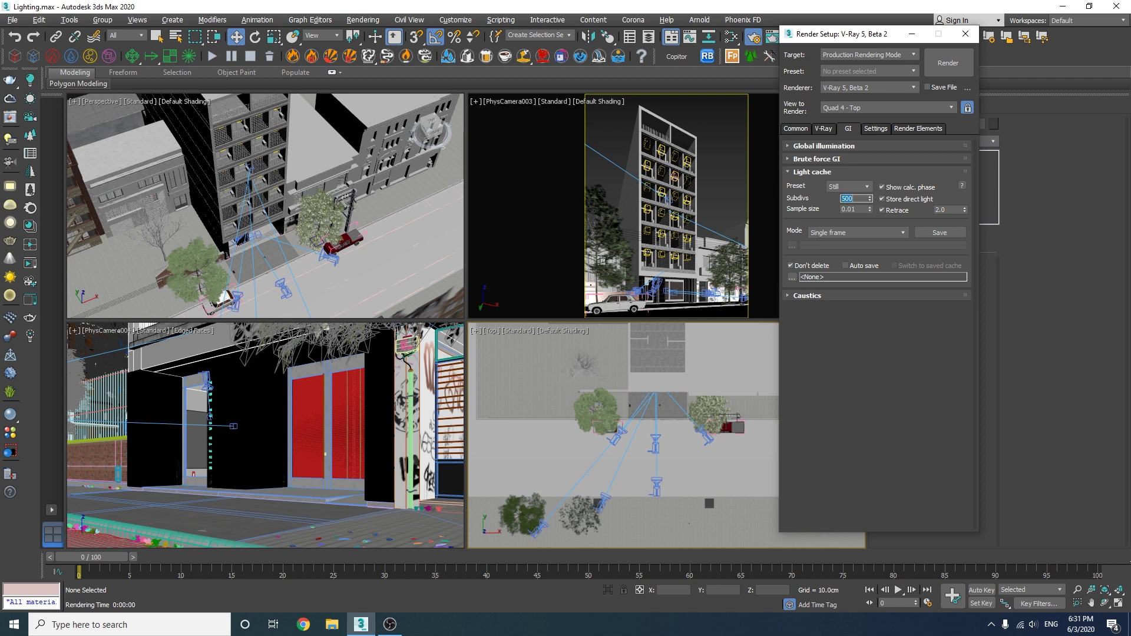
click(840, 172)
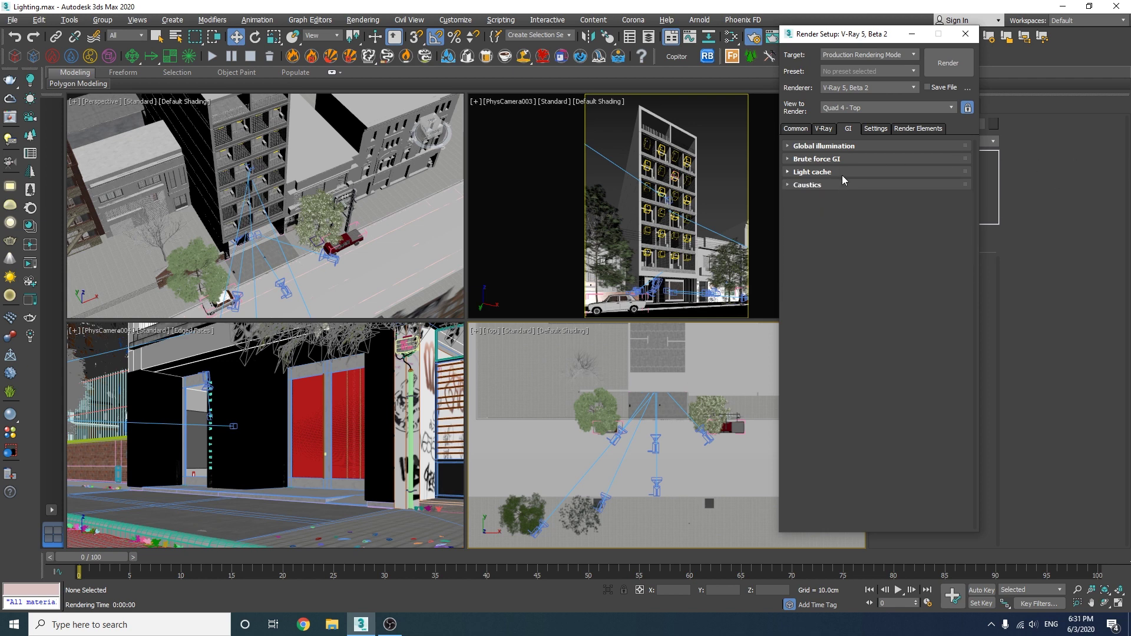
Look through the Settings, Render Elements and Common tabs, ending back on the V-Ray tab.
click(877, 129)
click(929, 130)
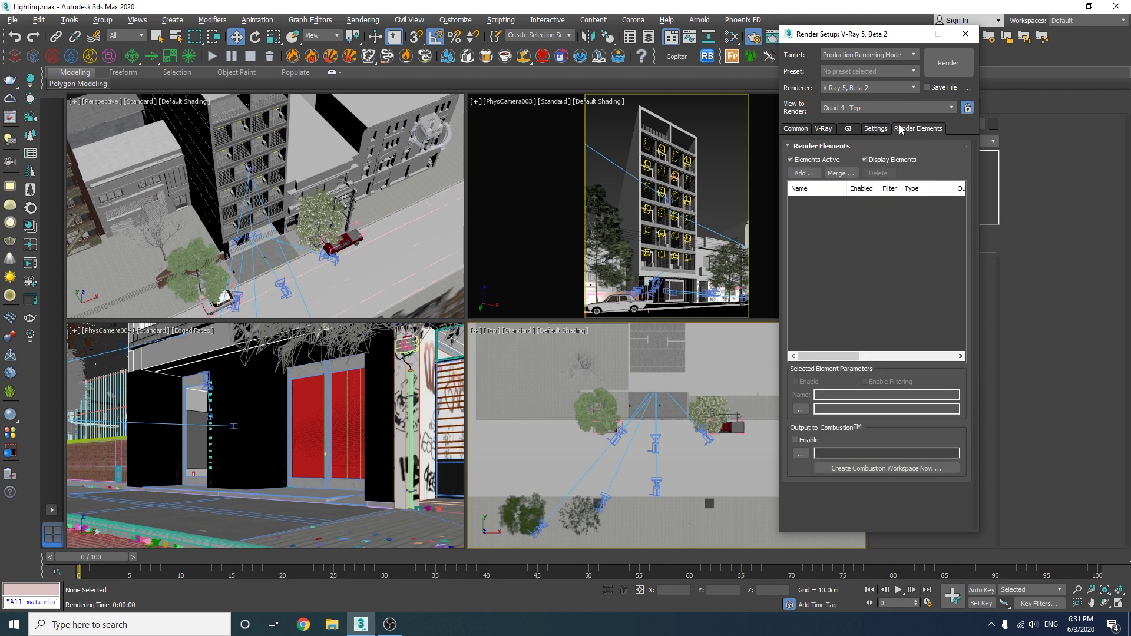
click(881, 131)
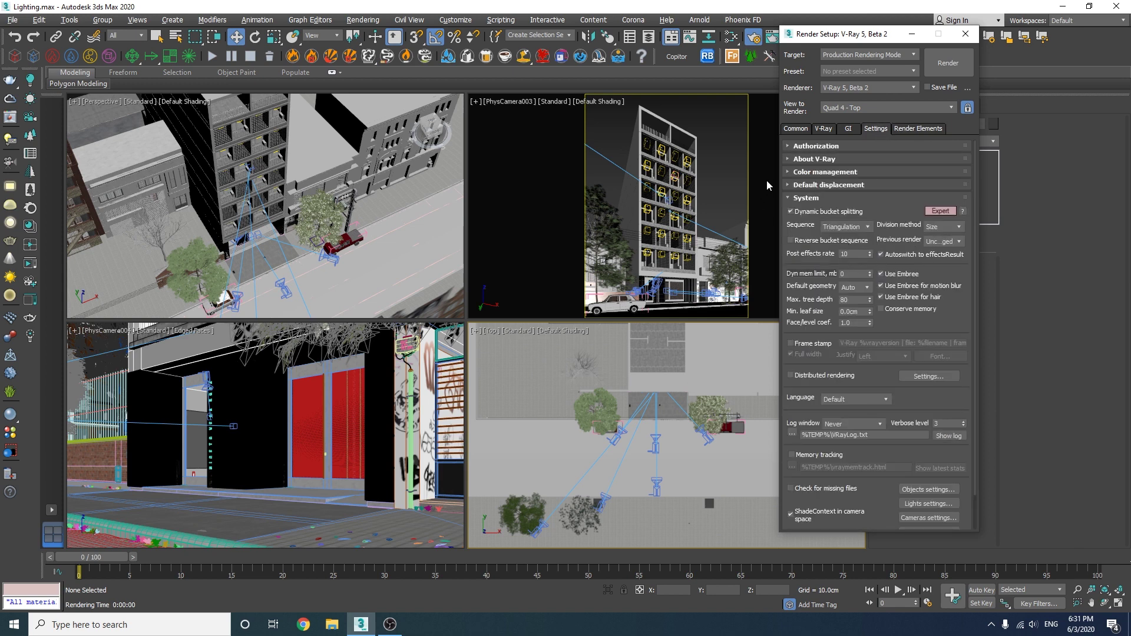
click(791, 131)
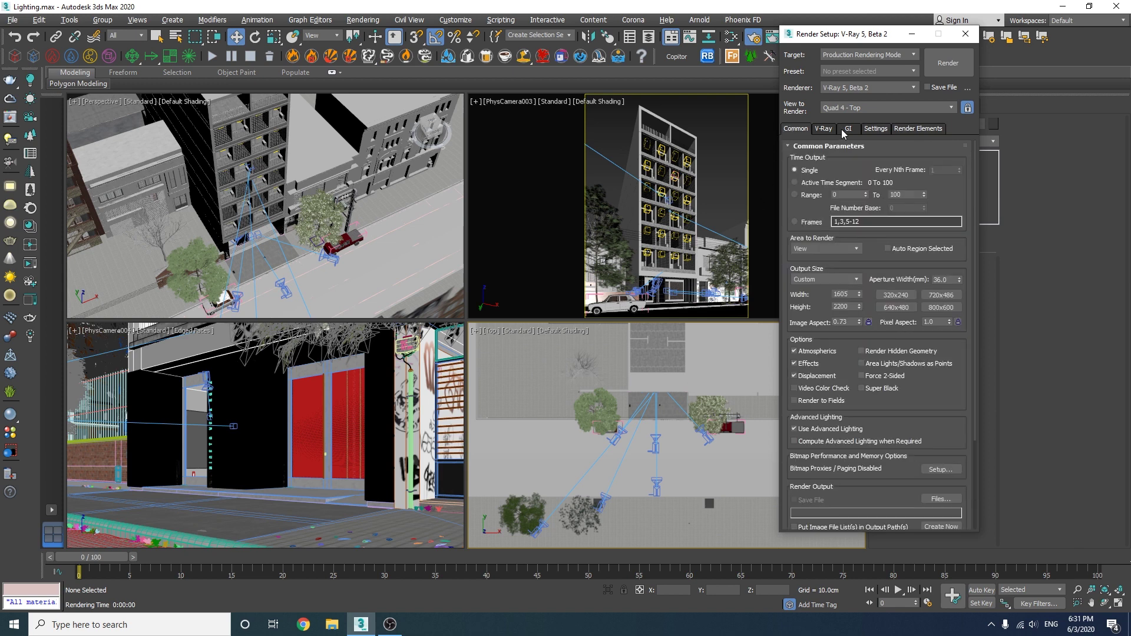
click(823, 129)
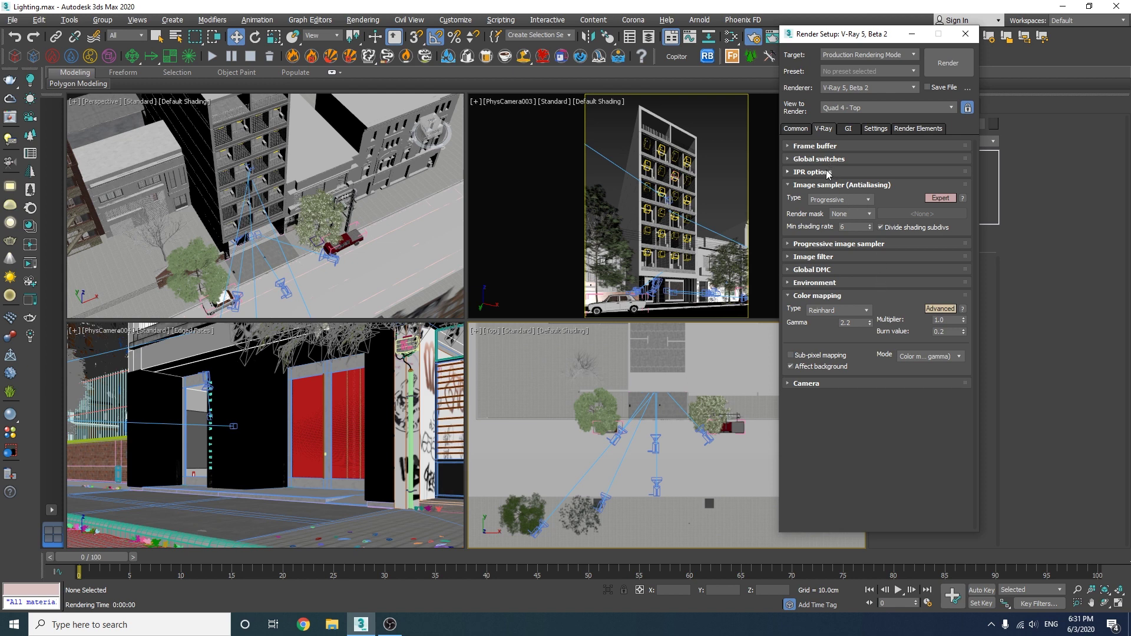
Start the interactive V-Ray IPR render and minimize Render Setup.
click(828, 173)
click(870, 189)
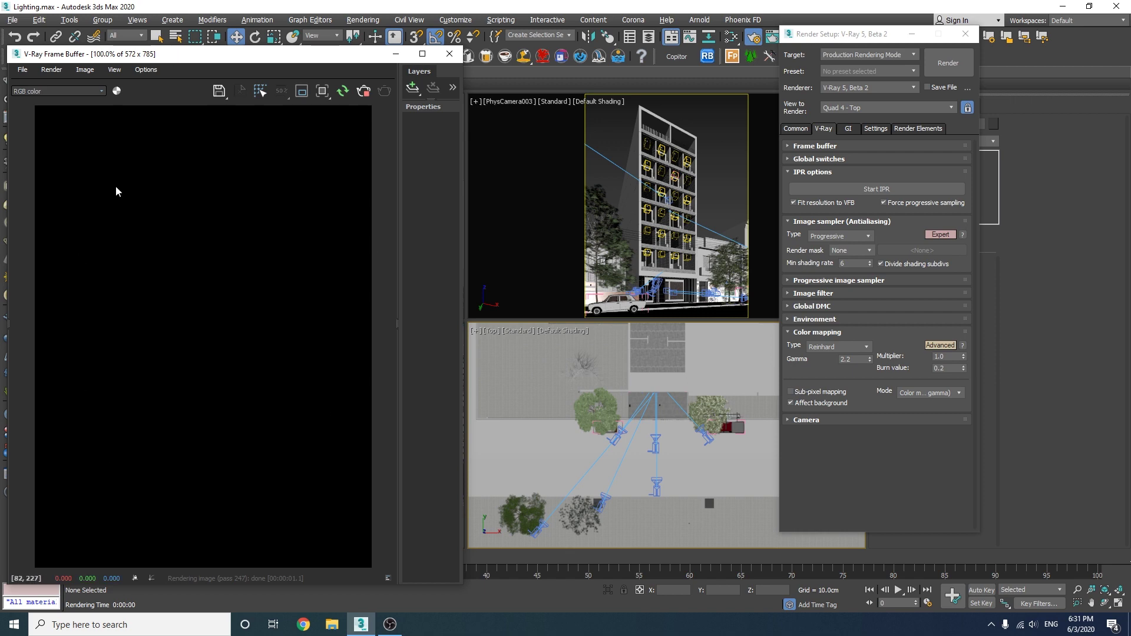
click(912, 34)
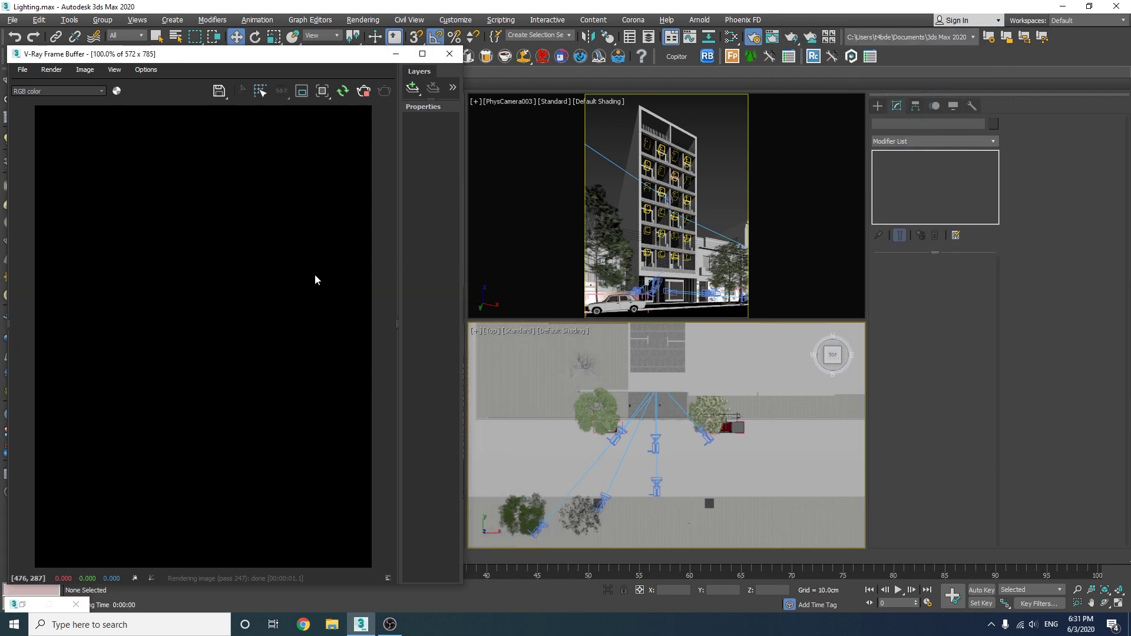
Place a VRaySun in the Top viewport aimed at the building, accepting the automatic VRaySky environment.
click(878, 106)
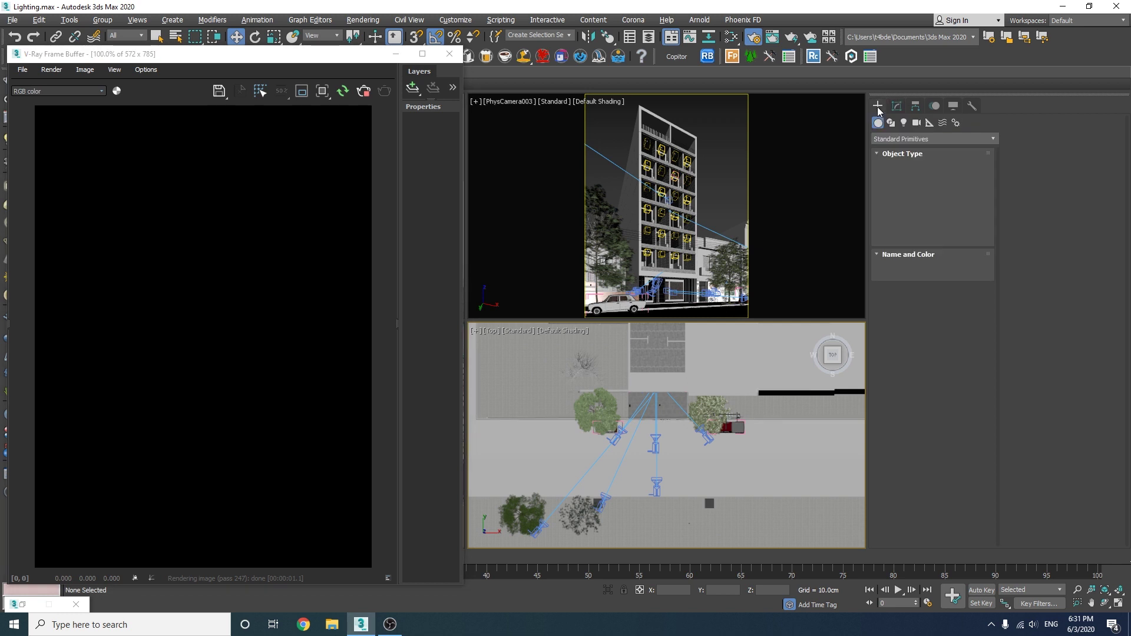
click(905, 124)
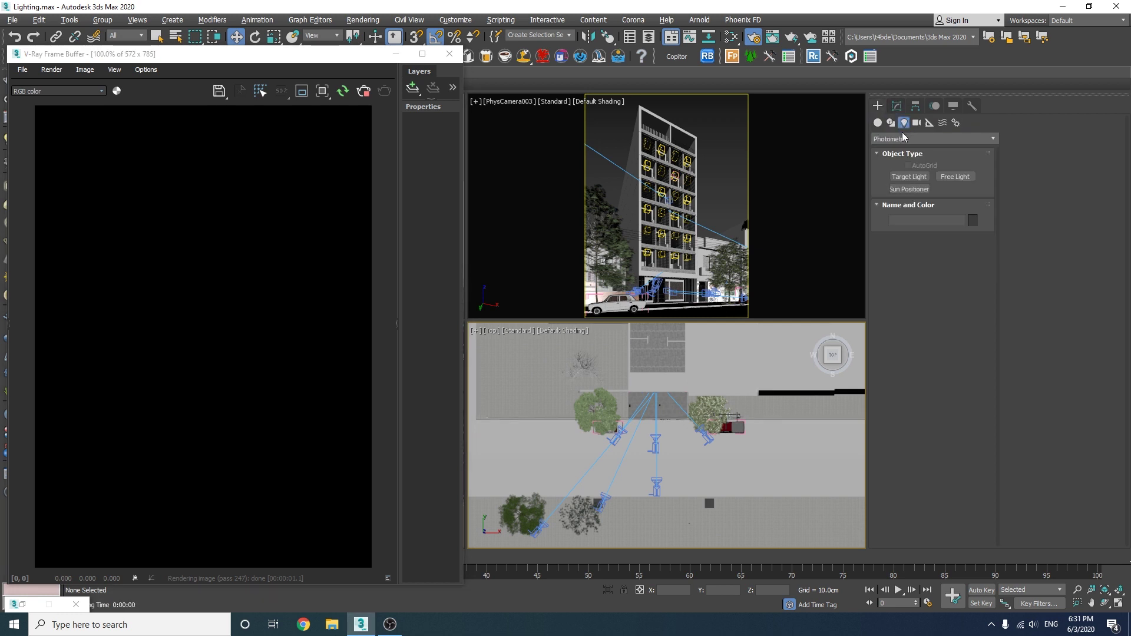
click(904, 139)
click(931, 187)
click(958, 189)
scroll(626, 456, down, 2)
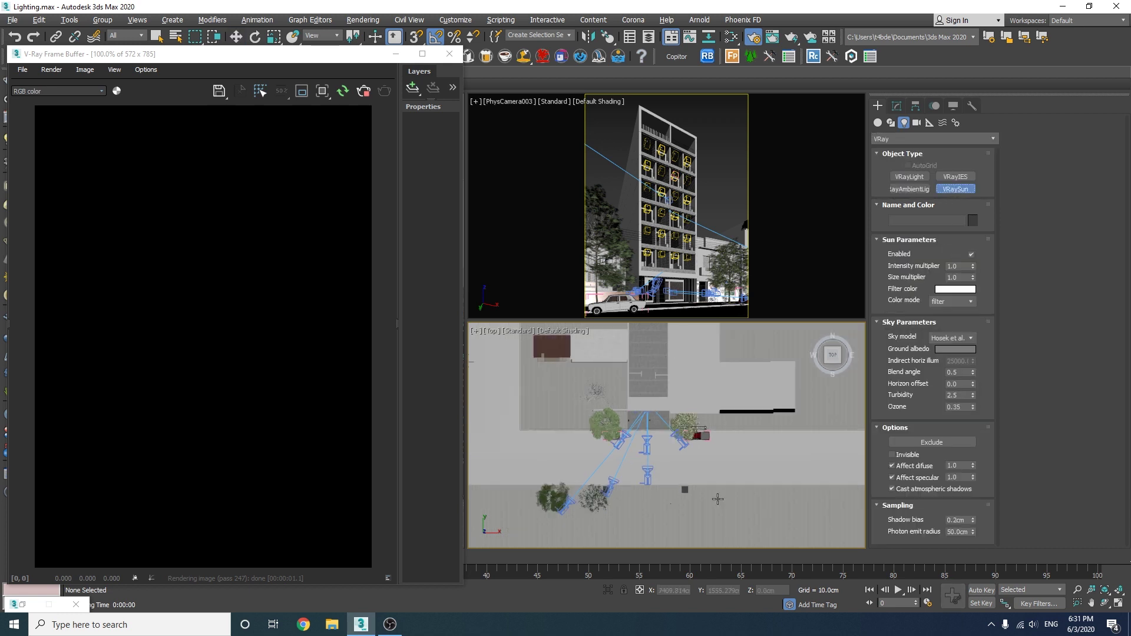
drag(787, 522, 659, 417)
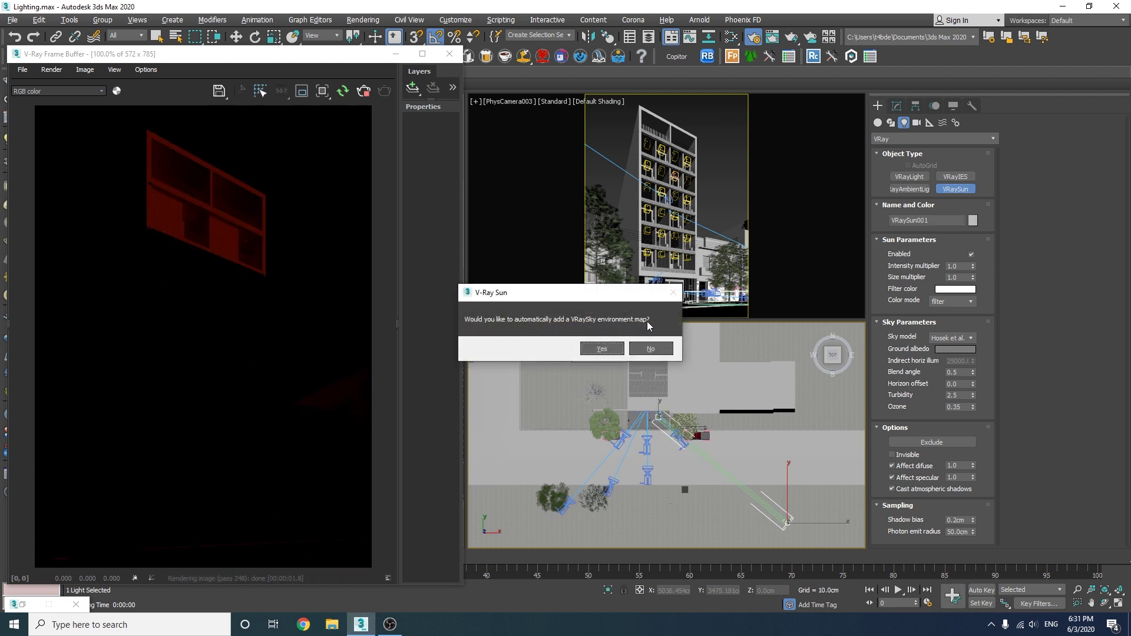
click(601, 348)
Raise VRaySun001 to a steeper angle in the Front view, keeping the frame buffer beside the viewports.
key(w)
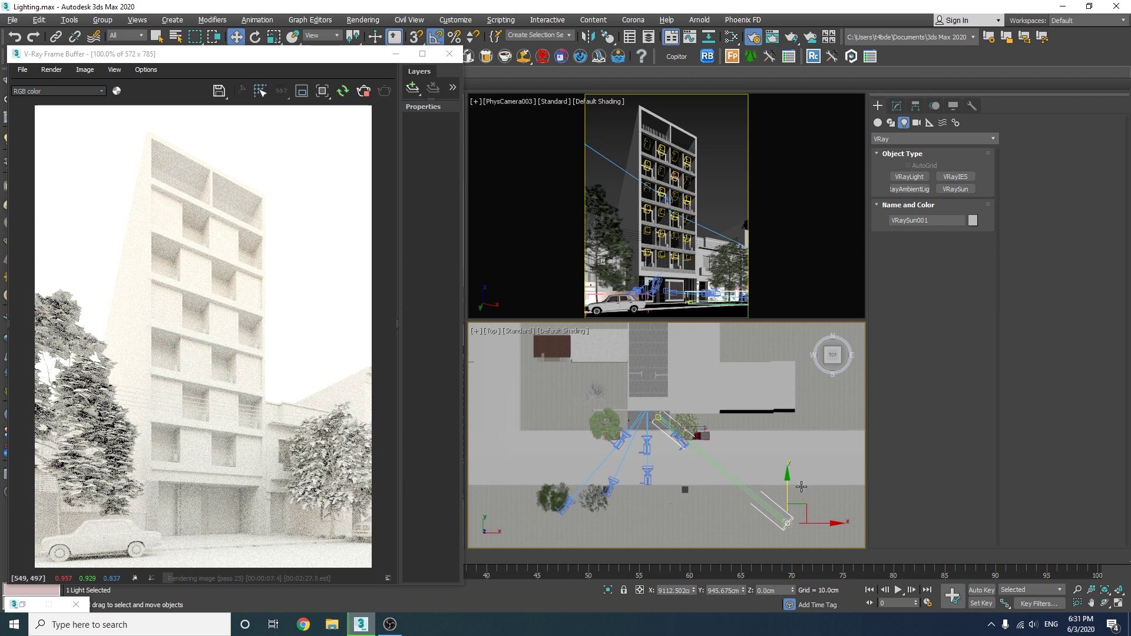
drag(330, 54, 837, 47)
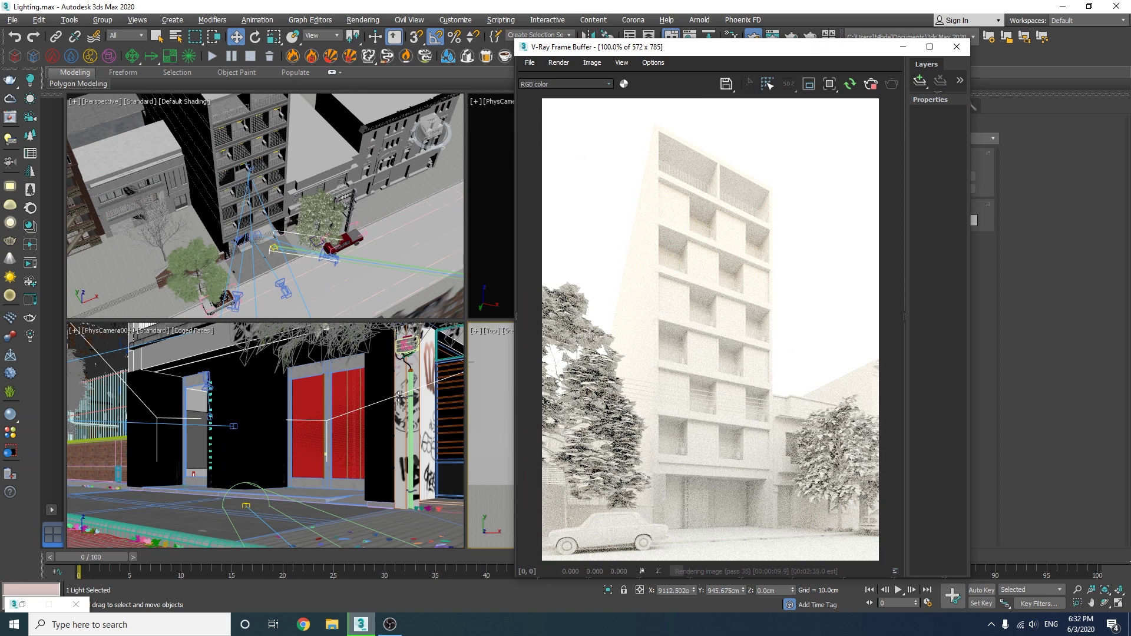
click(400, 397)
key(f)
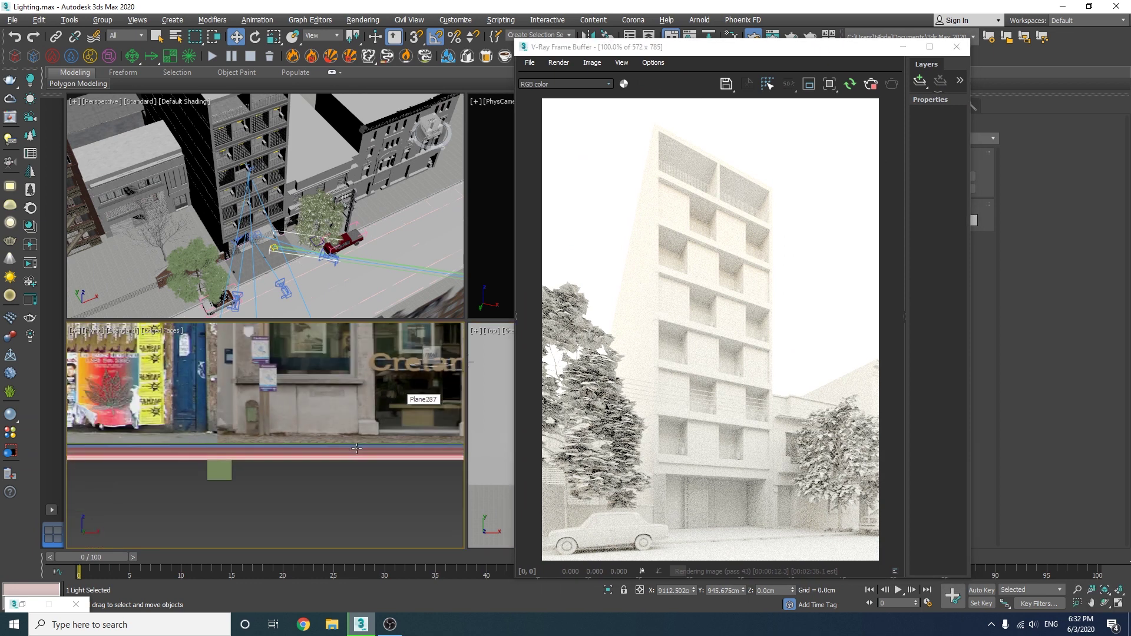
scroll(357, 449, down, 10)
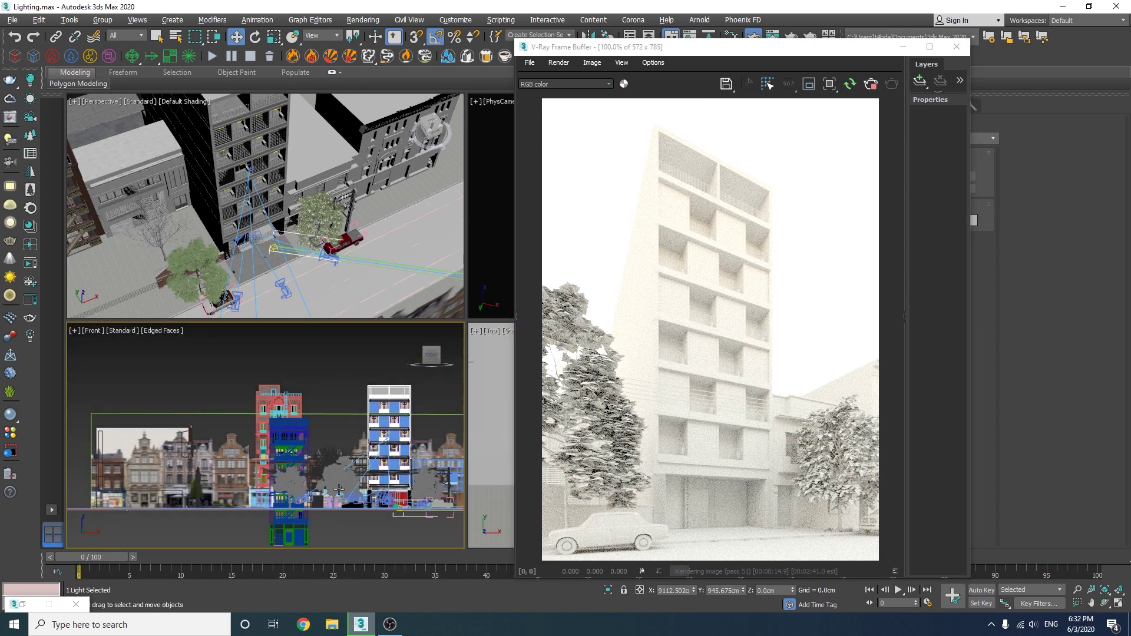
middle_drag(417, 490, 250, 478)
drag(363, 413, 363, 294)
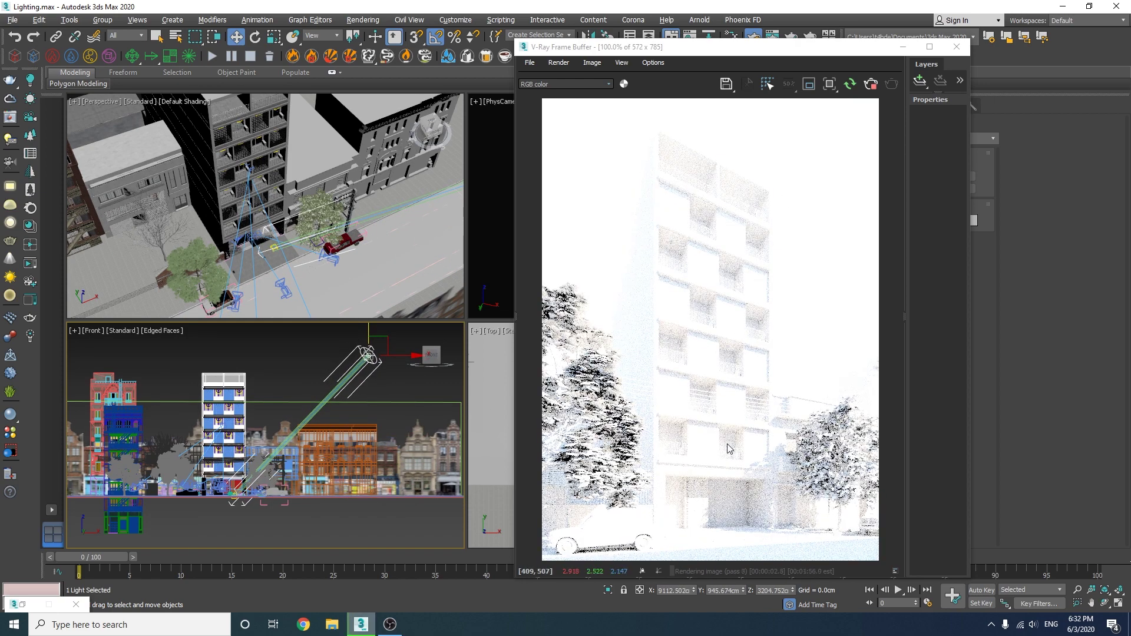
drag(764, 49, 605, 49)
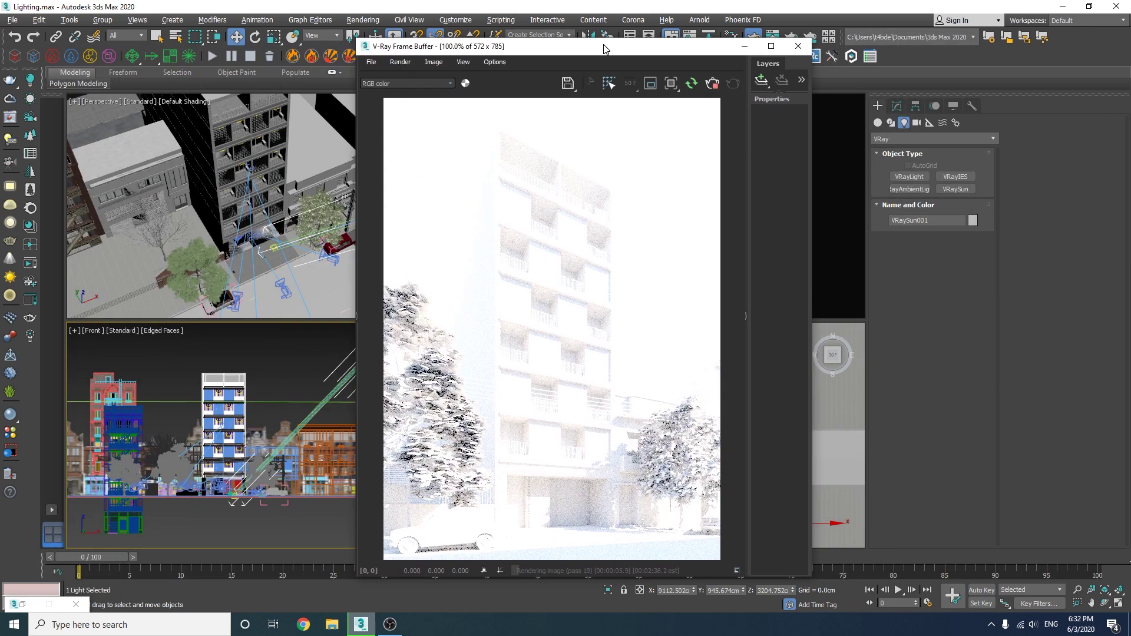
Bring the environment's VRaySky map into the Slate Material Editor as an instance.
click(897, 106)
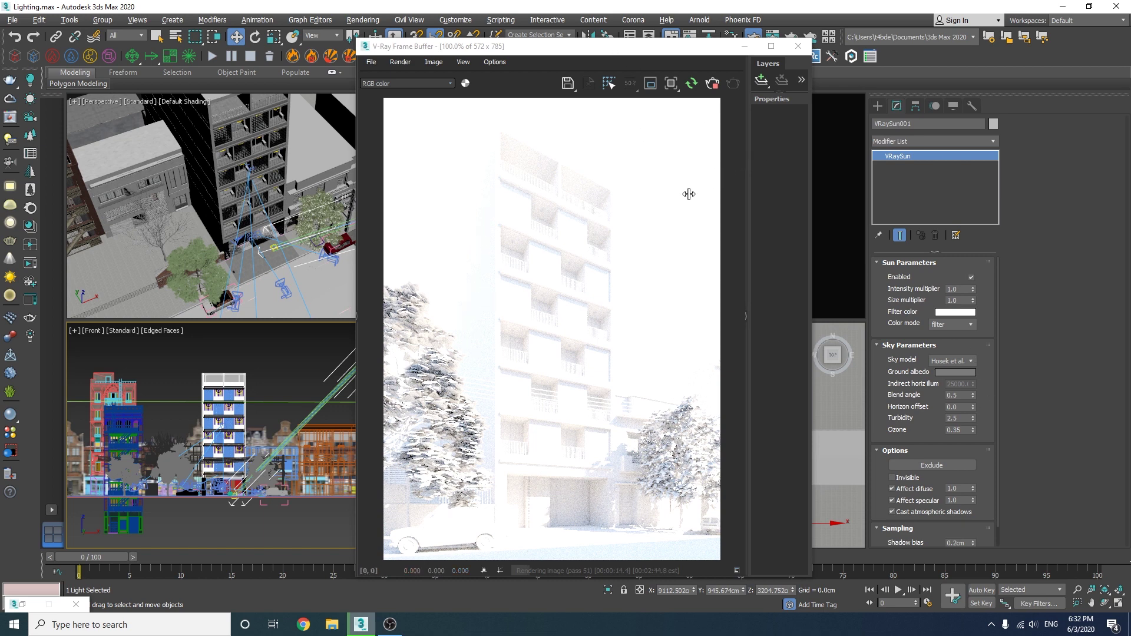
key(8)
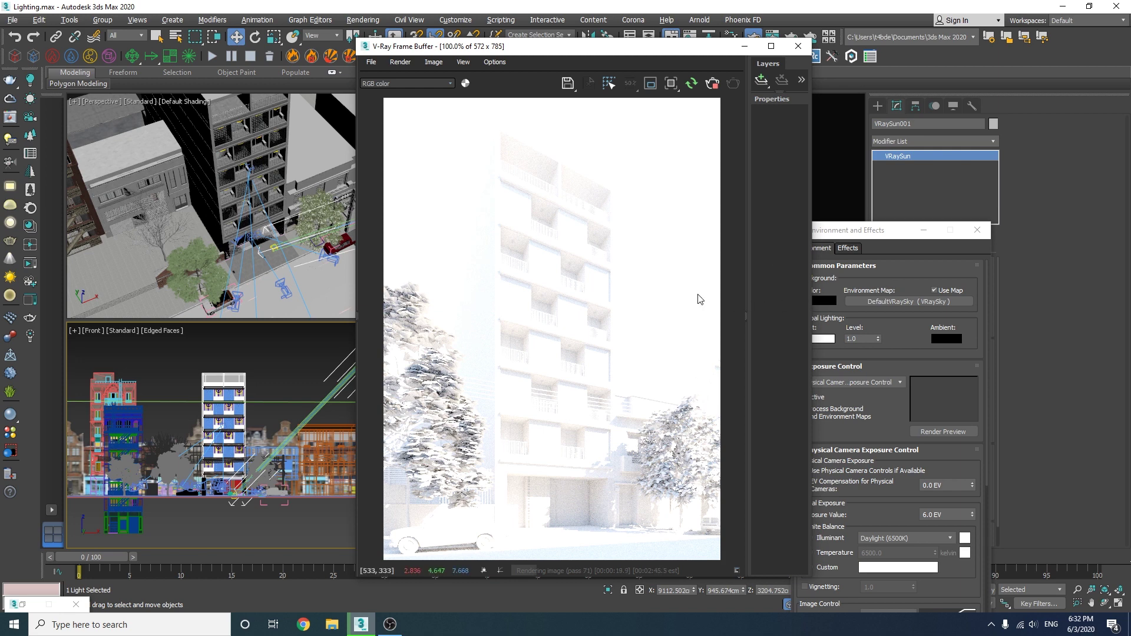
click(728, 38)
click(728, 39)
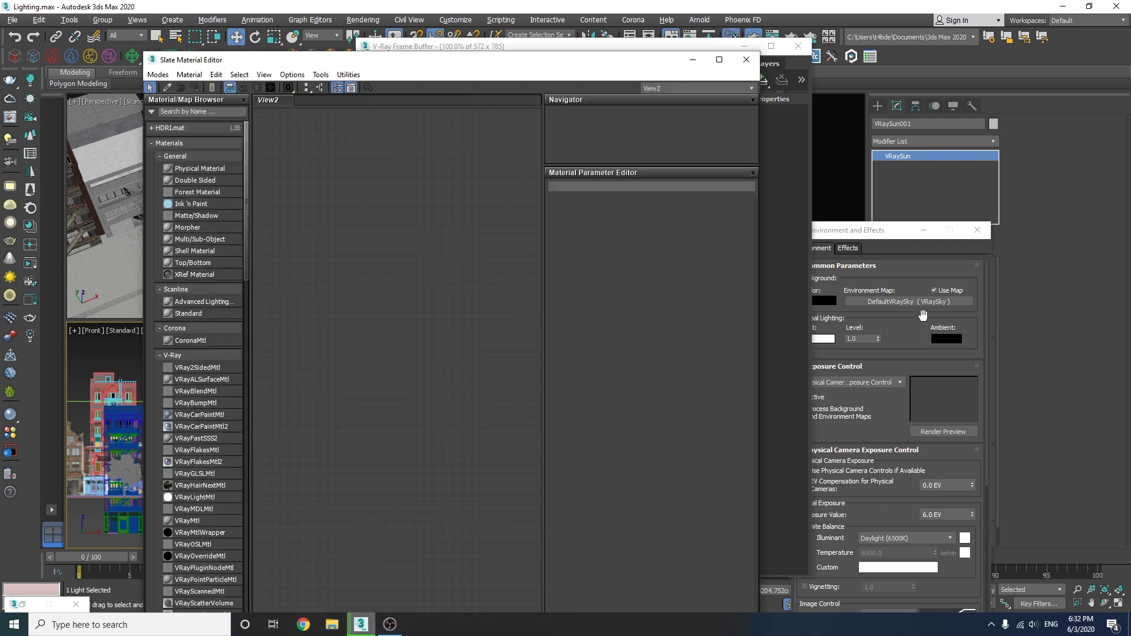
drag(924, 311, 416, 290)
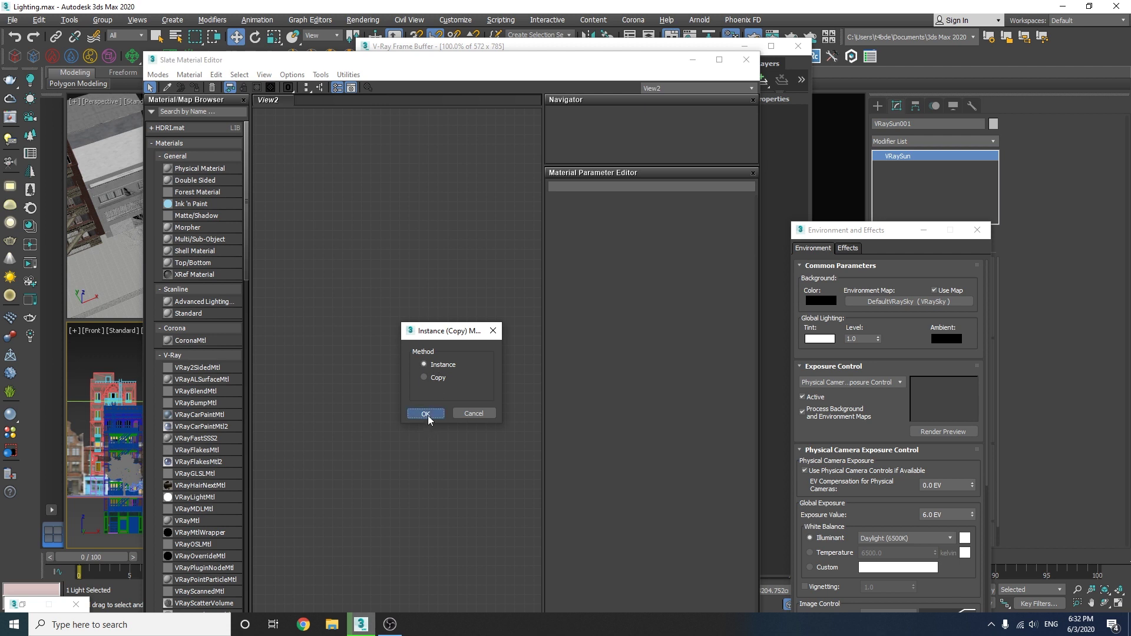
click(427, 415)
Enable Specify sun node on the VRaySky so it follows VRaySun001, then rearrange the windows.
double_click(423, 289)
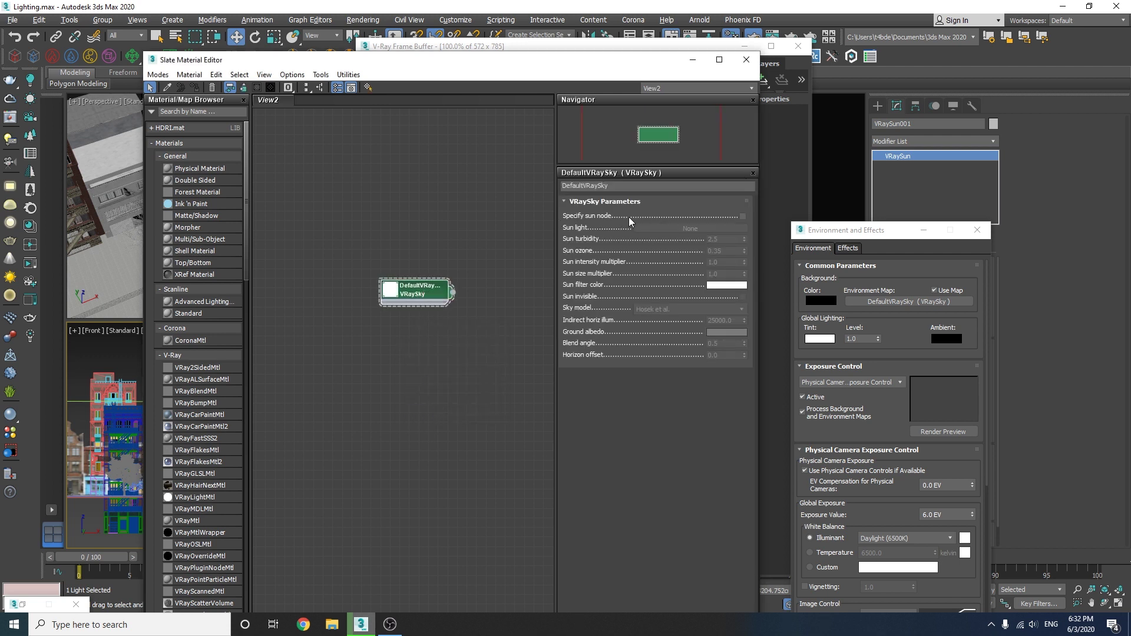
click(743, 216)
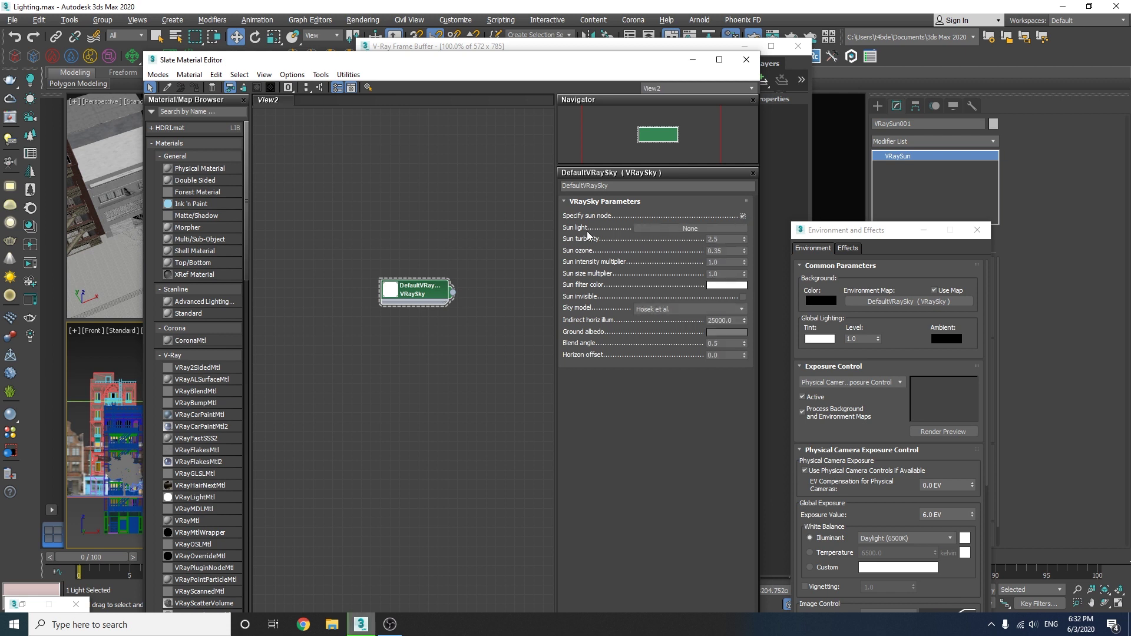
drag(525, 62, 335, 74)
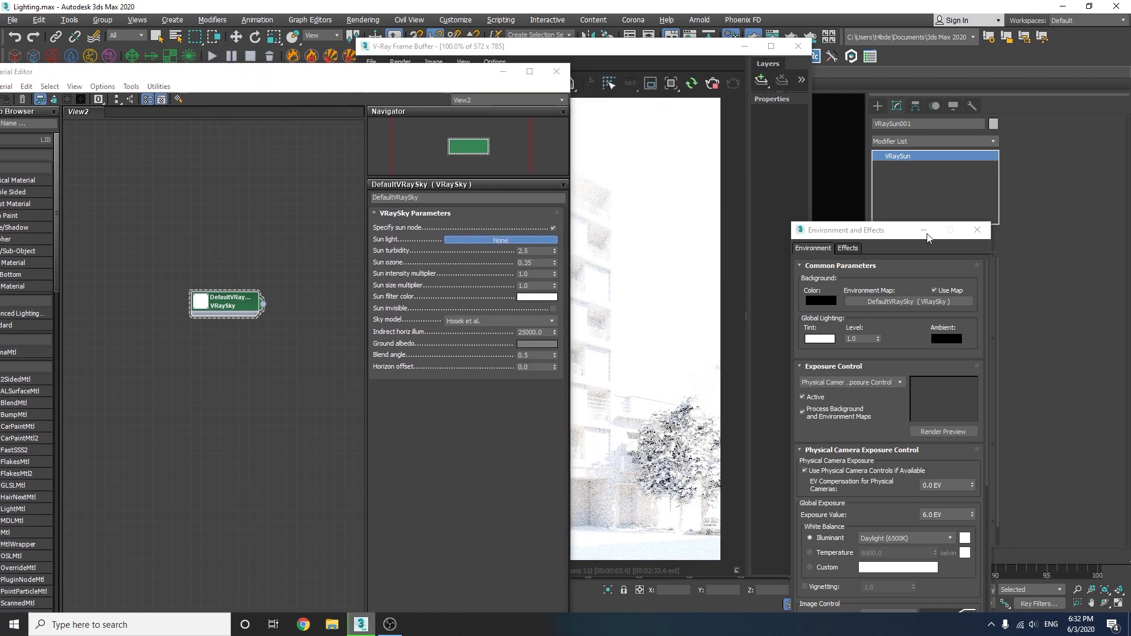
drag(970, 236, 1060, 248)
drag(699, 52, 446, 64)
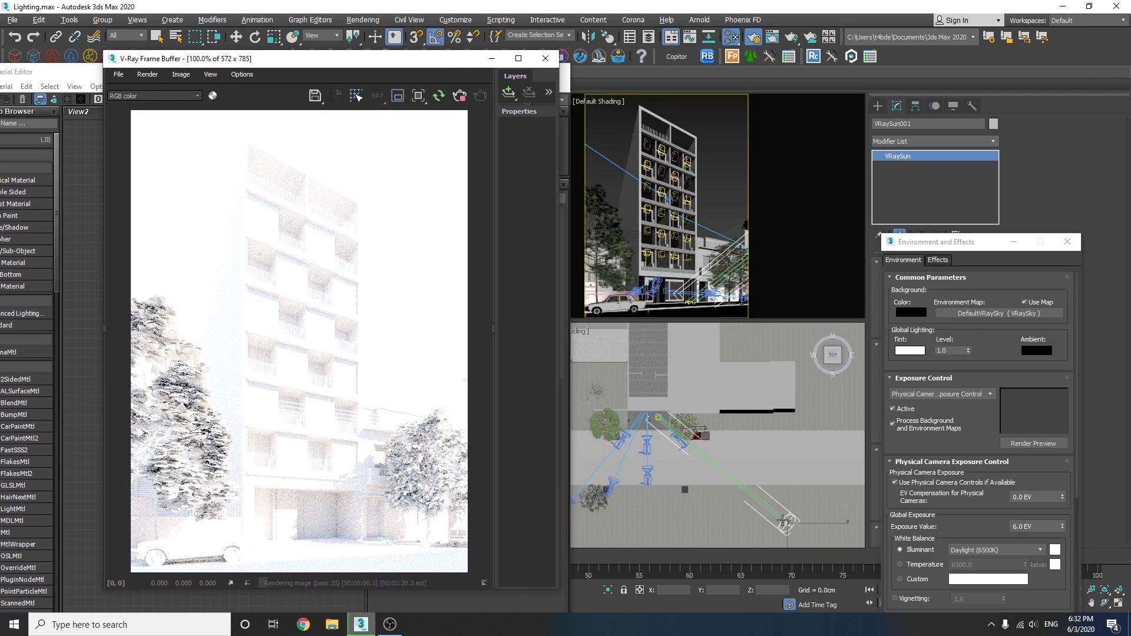
key(w)
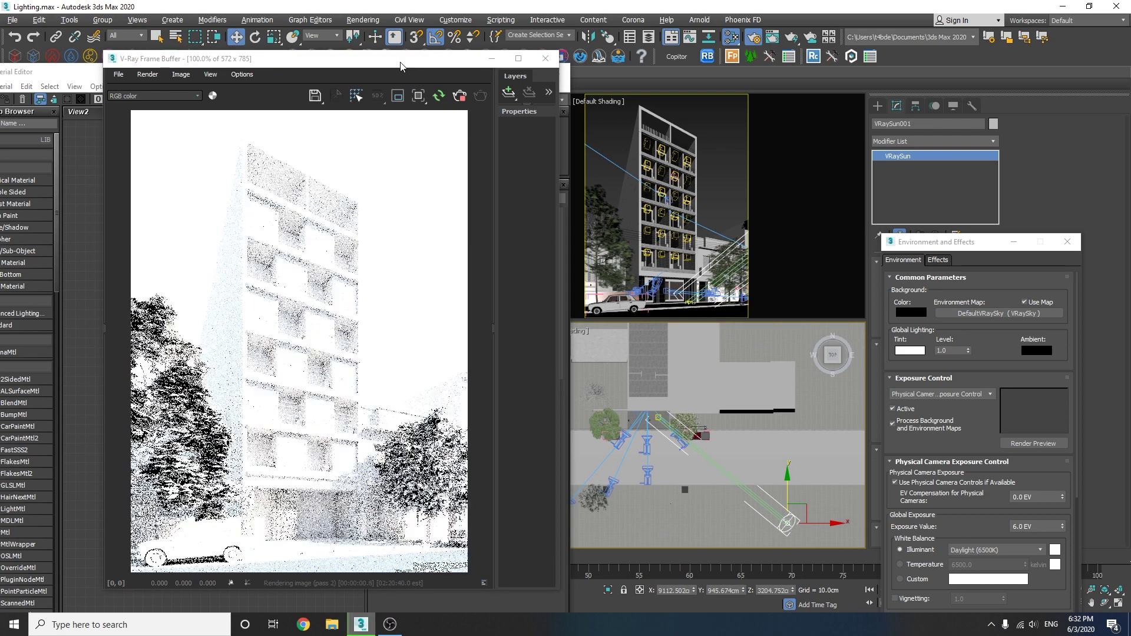
drag(396, 64, 862, 35)
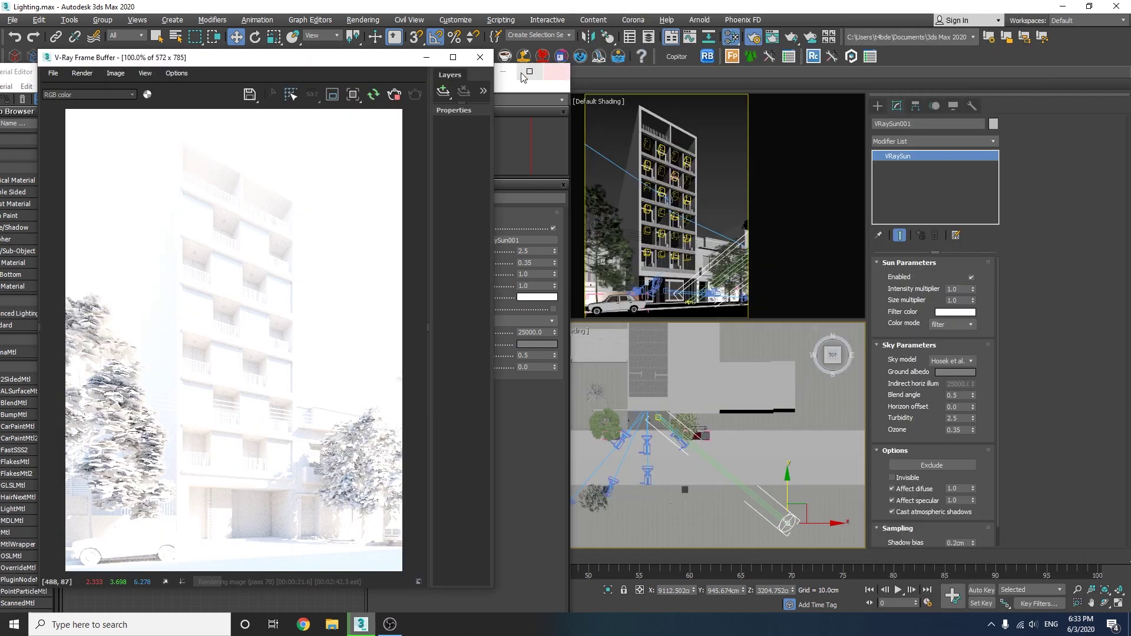
Select PhysCamera003 from the viewport label menu and raise its exposure Target EV to 12.0.
click(503, 71)
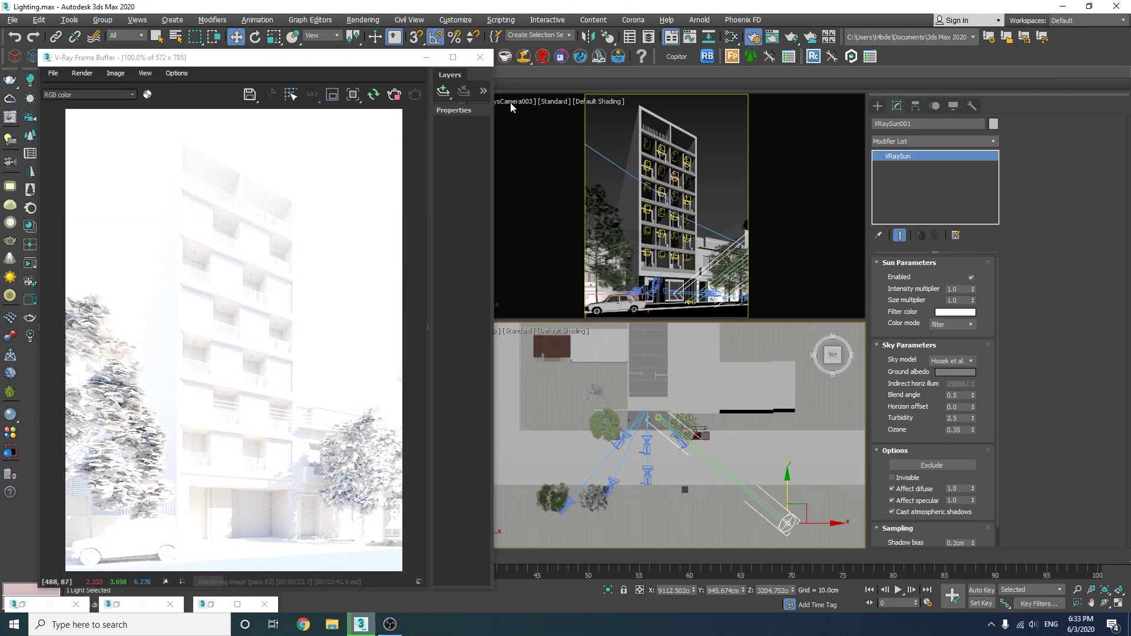
click(510, 102)
click(553, 324)
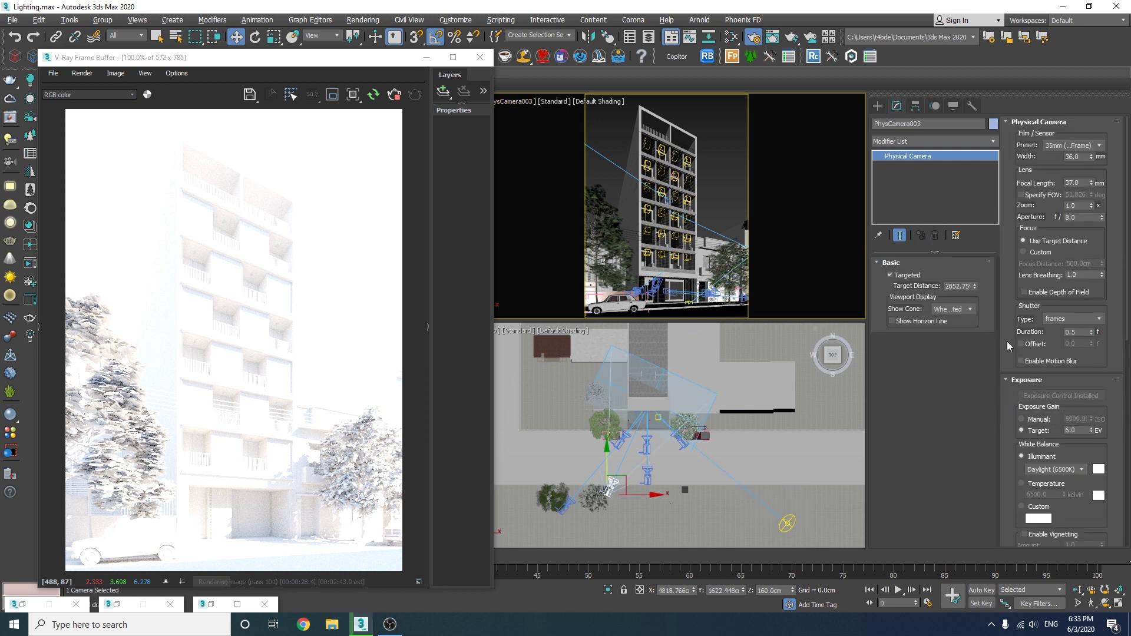
drag(1013, 306, 1028, 104)
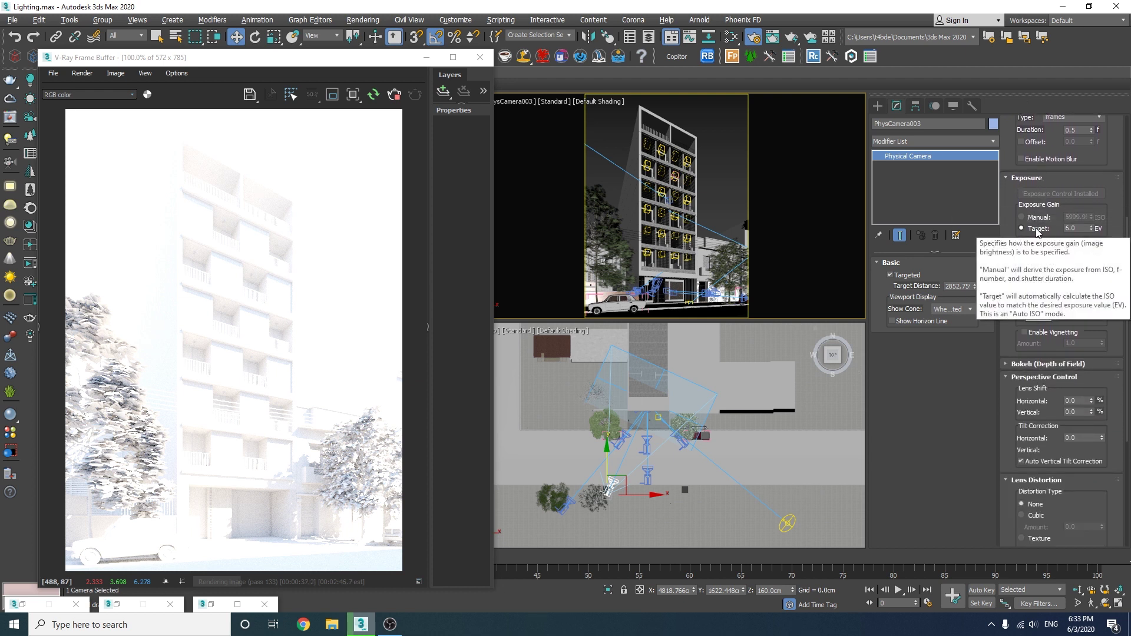
click(1078, 228)
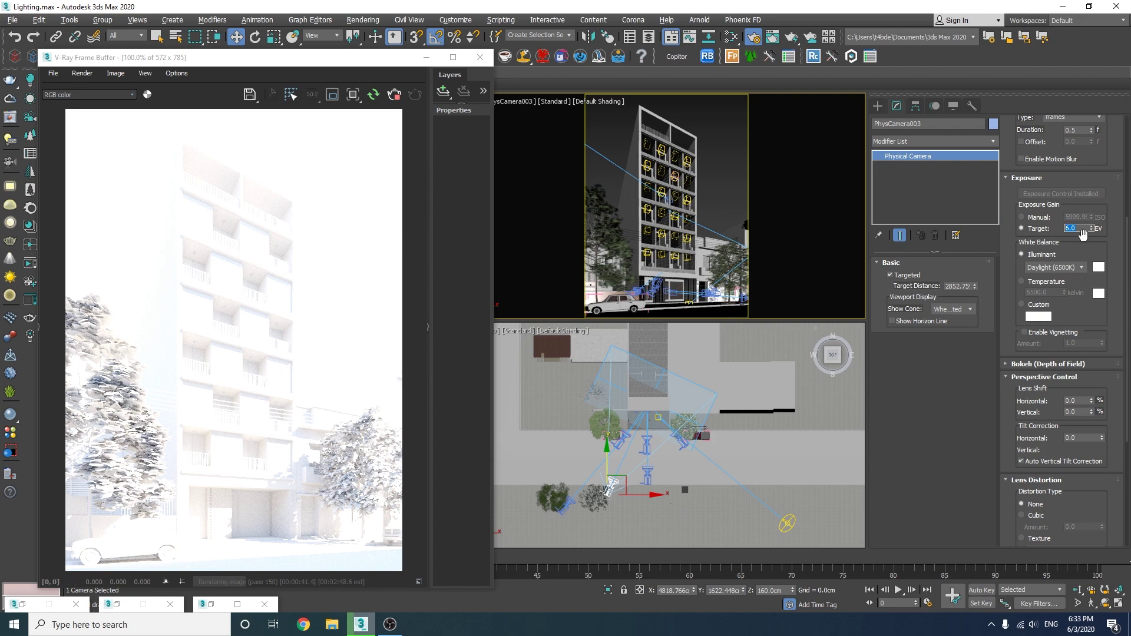
click(1092, 226)
click(1092, 227)
click(1092, 226)
click(1092, 226)
click(1092, 226)
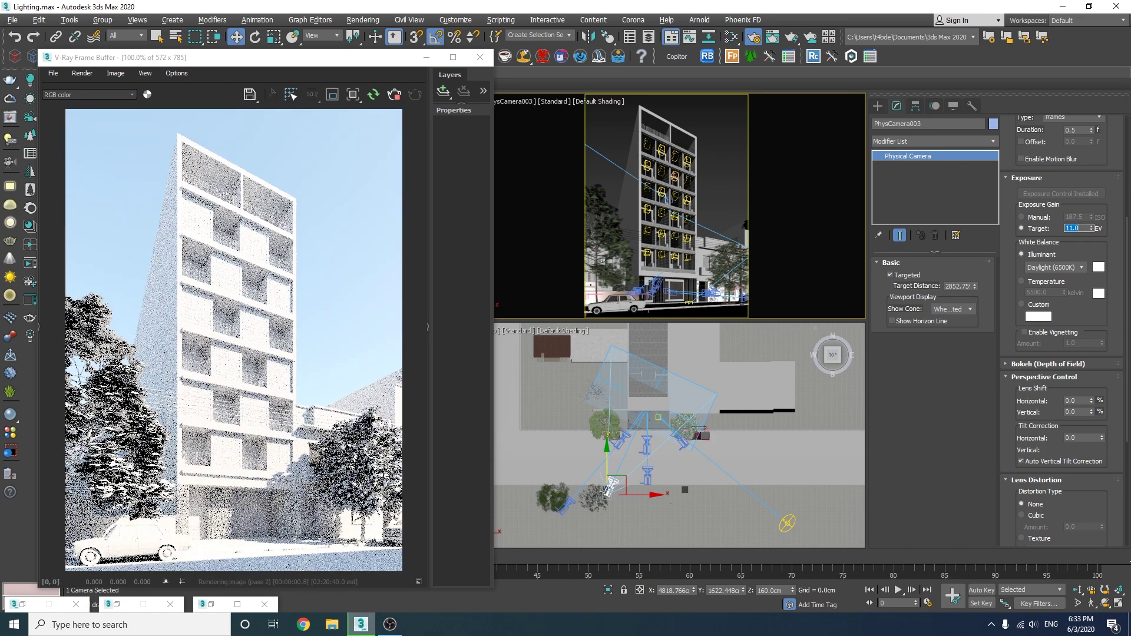
click(1092, 226)
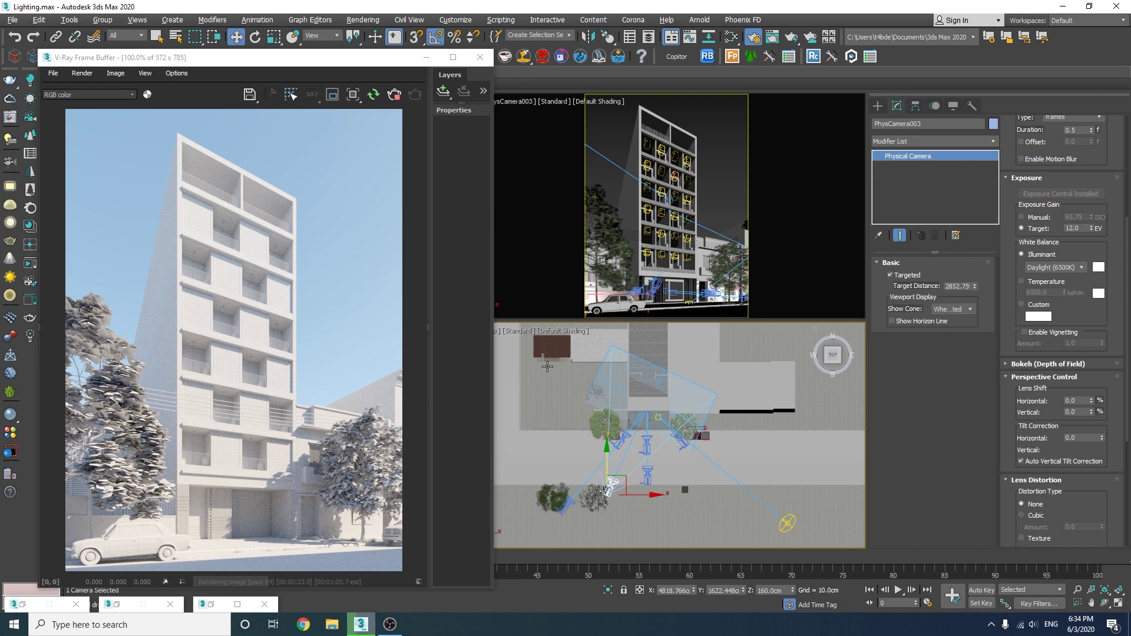
Compare the Improved and Hosek et al. sky models on DefaultVRaySky, settling on Improved.
key(m)
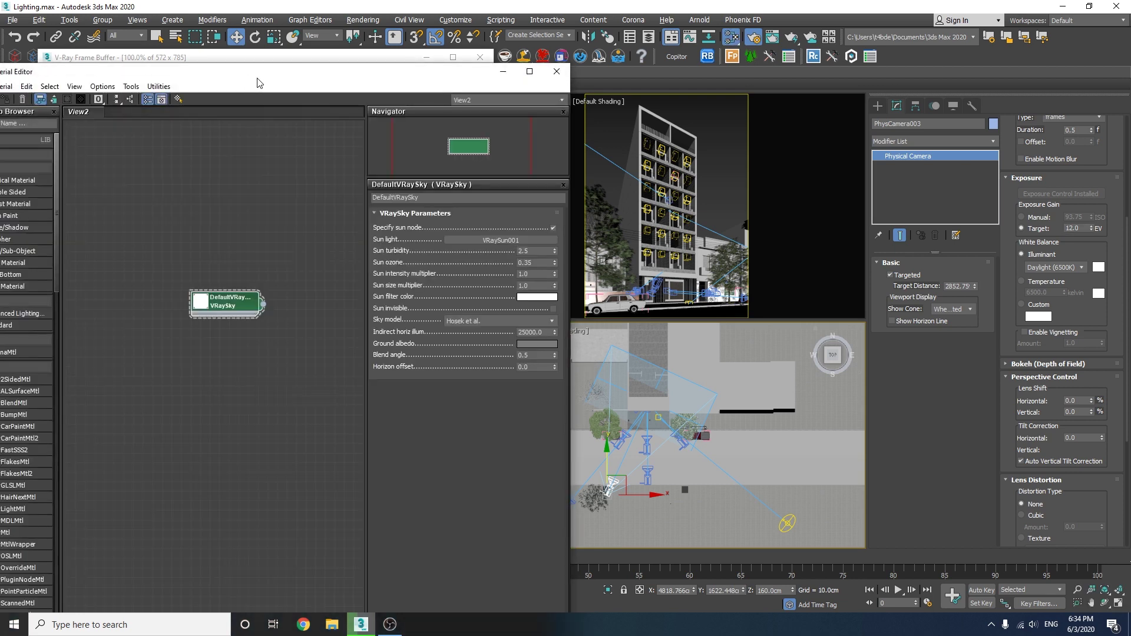
drag(271, 72, 802, 47)
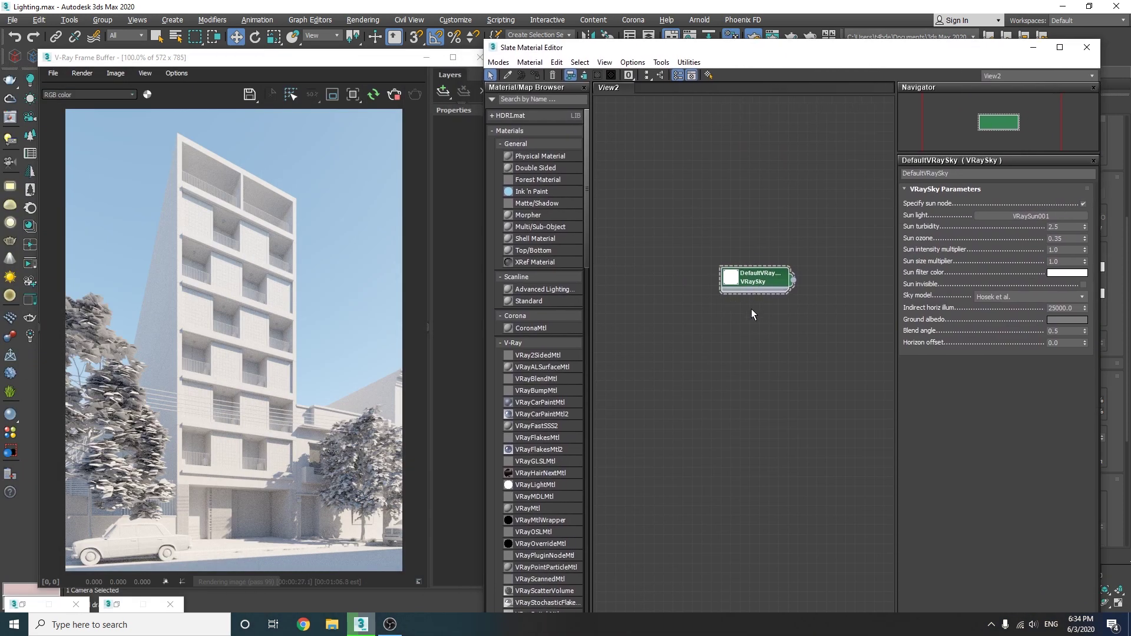
click(1010, 297)
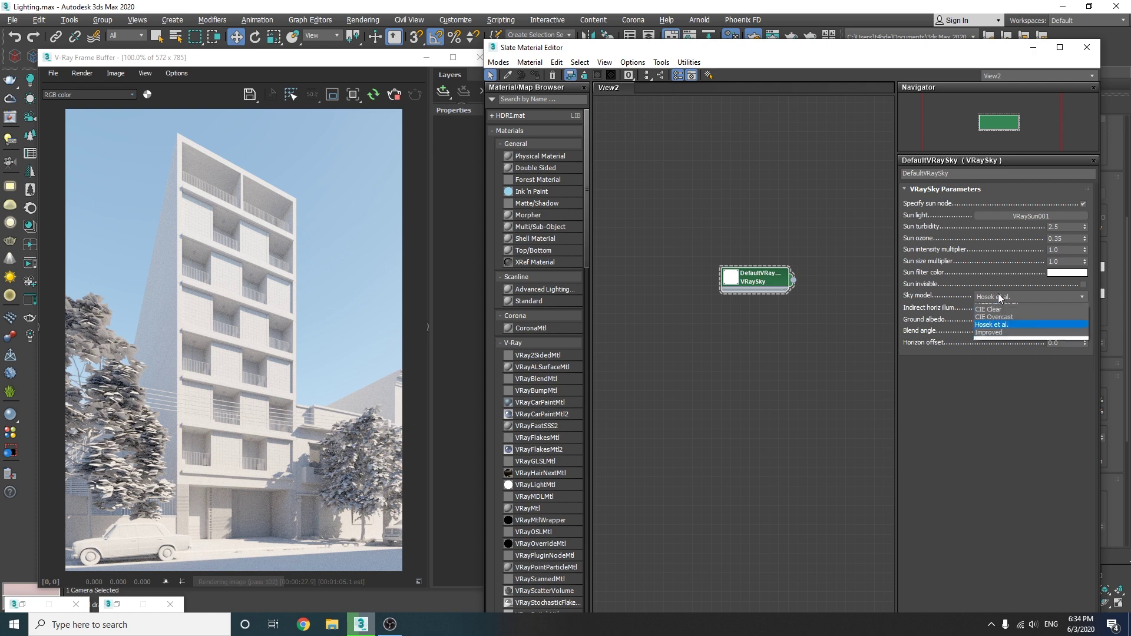
click(994, 338)
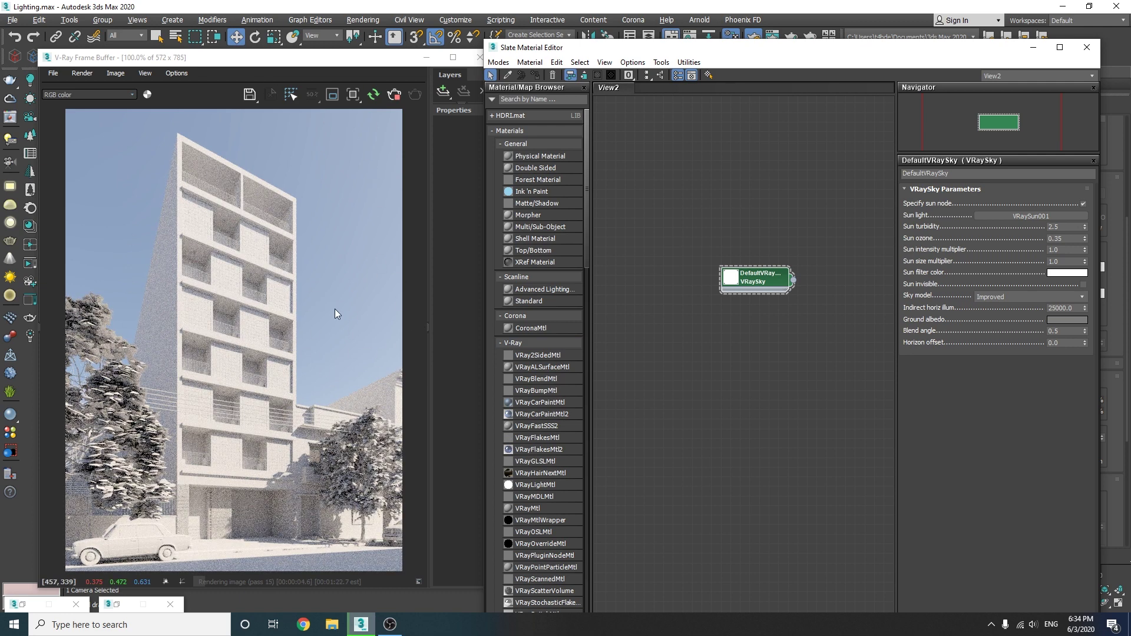
click(992, 296)
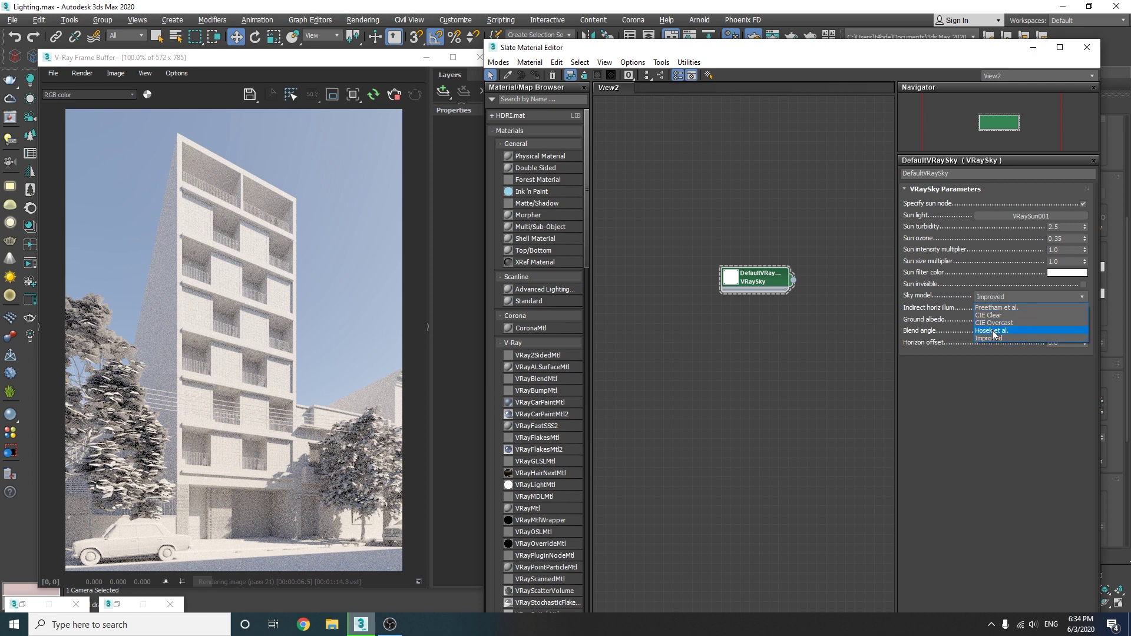
click(990, 330)
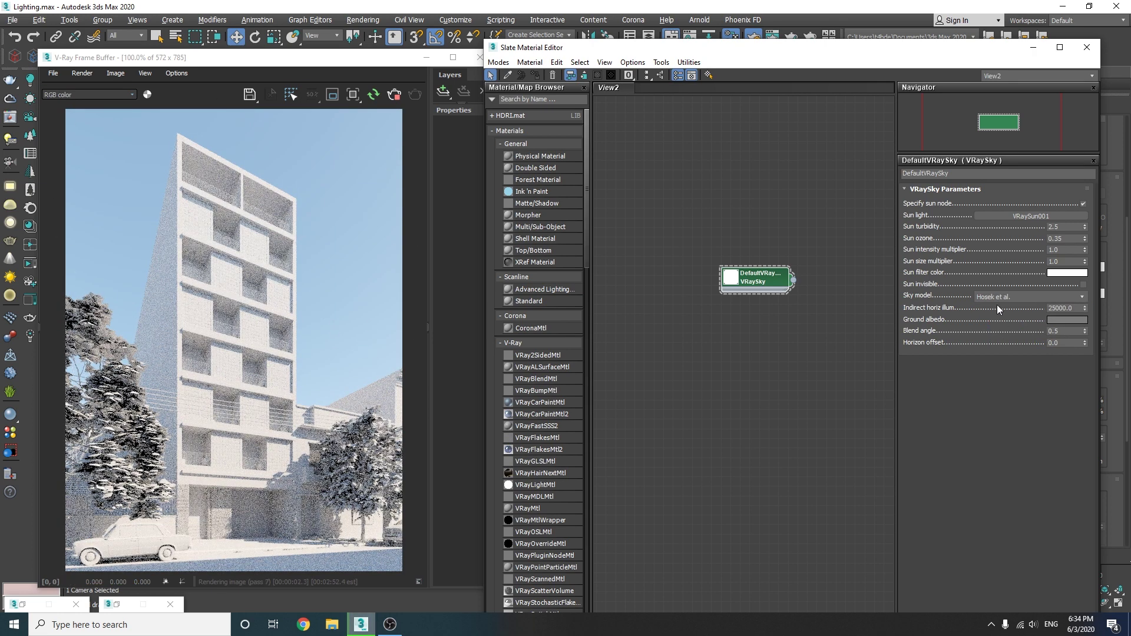
click(988, 297)
click(997, 339)
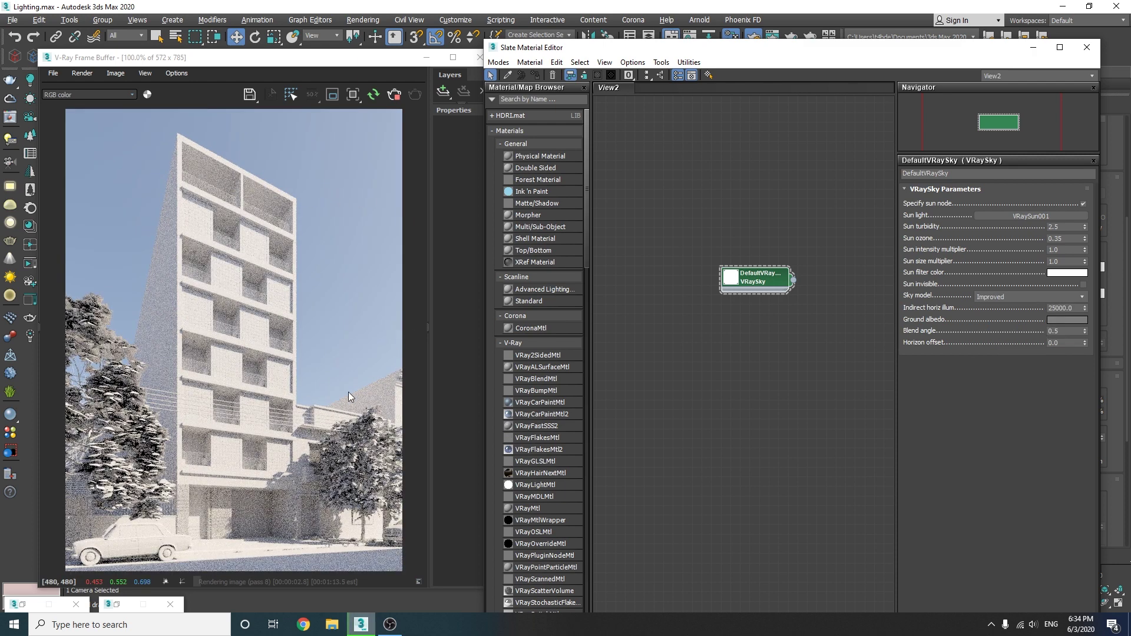
drag(755, 48, 760, 75)
click(1039, 59)
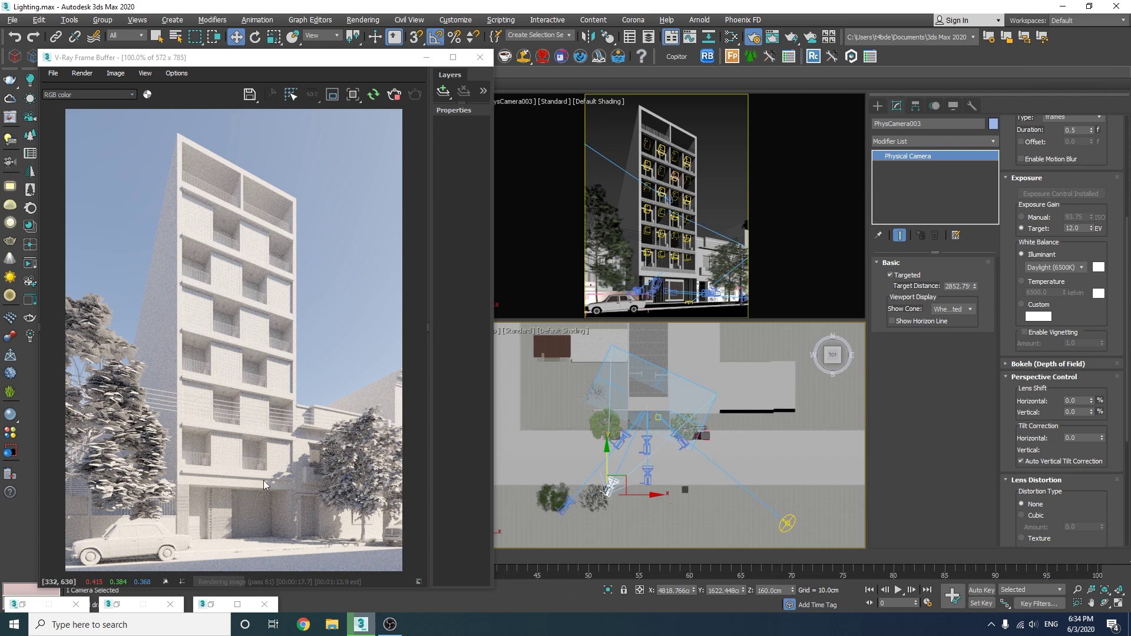
Move VRaySun001 and its target in the Top and Front views to relight the building from a new angle.
click(788, 522)
drag(788, 522, 825, 474)
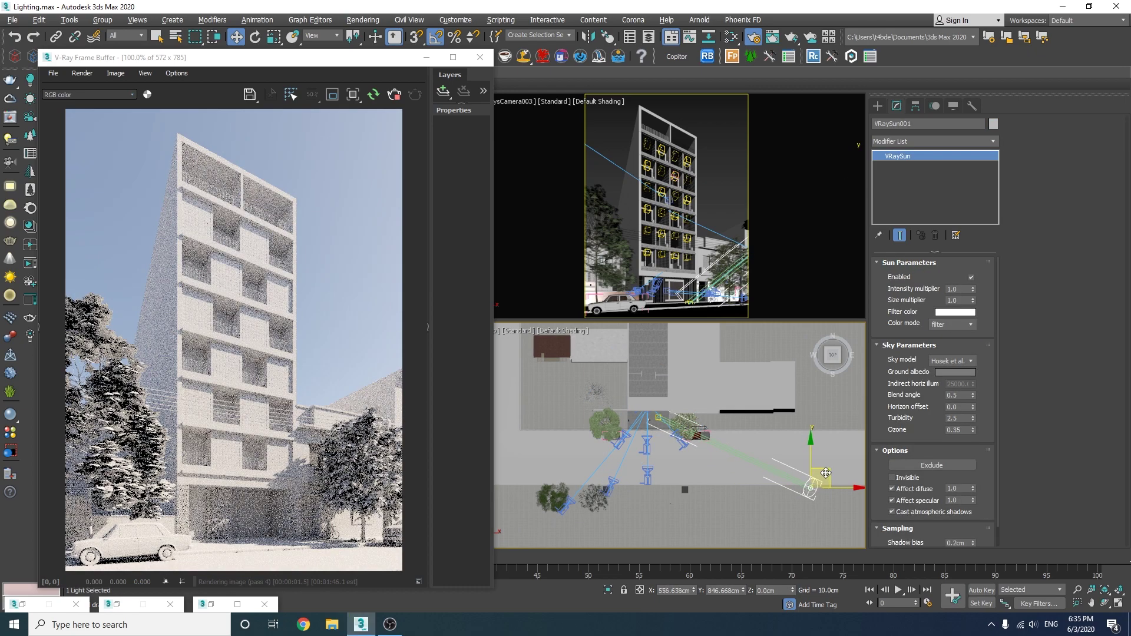
drag(236, 57, 737, 63)
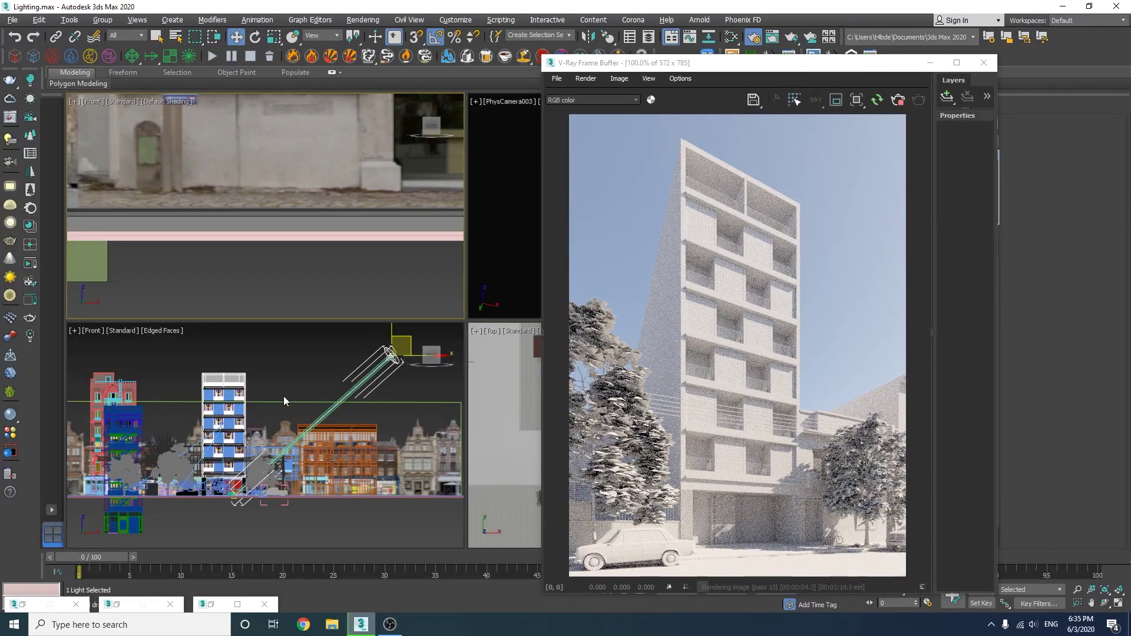
key(t)
scroll(316, 236, down, 5)
middle_drag(280, 215, 250, 203)
scroll(253, 209, down, 3)
drag(367, 140, 365, 174)
scroll(344, 480, up, 5)
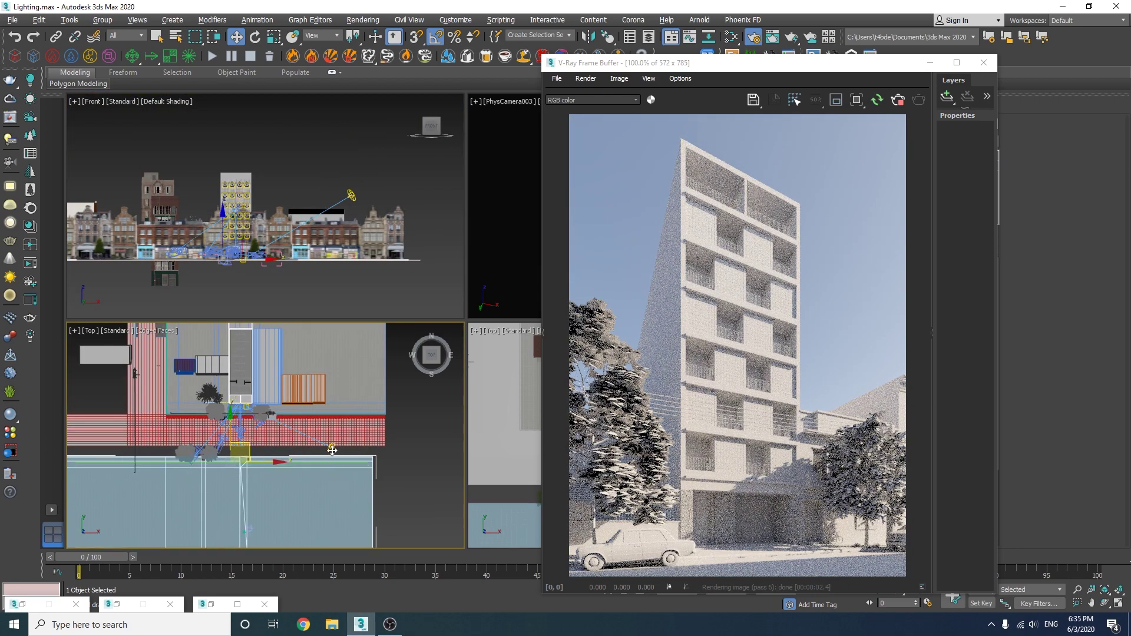
mouse_move(338, 449)
mouse_down()
mouse_move(326, 461)
mouse_move(352, 476)
mouse_move(361, 441)
mouse_move(346, 436)
mouse_up()
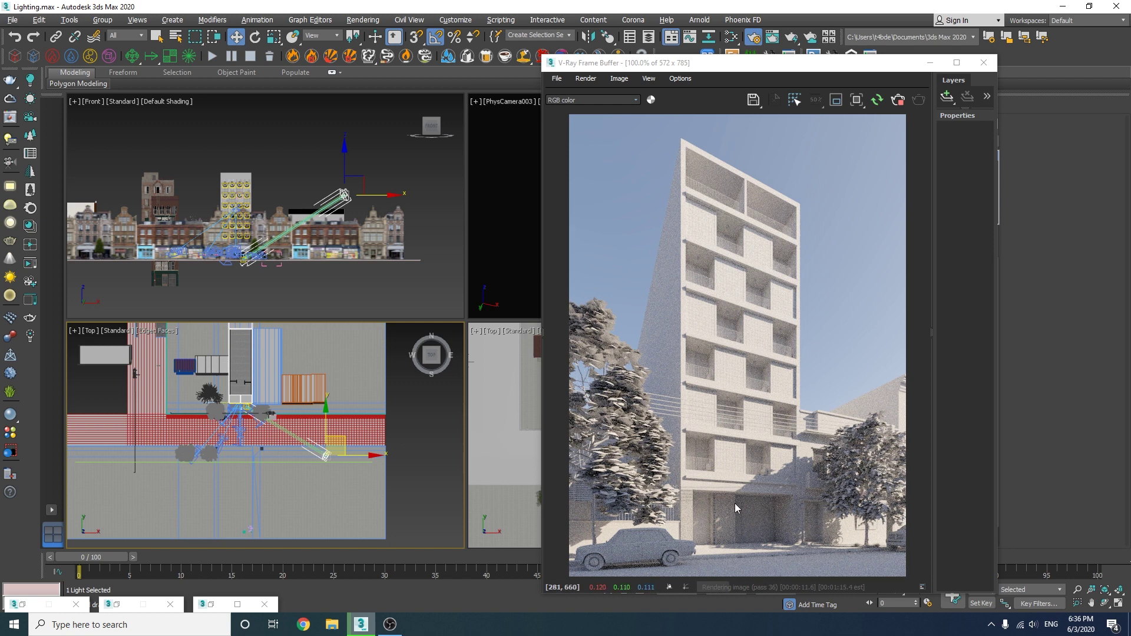
drag(751, 67, 484, 60)
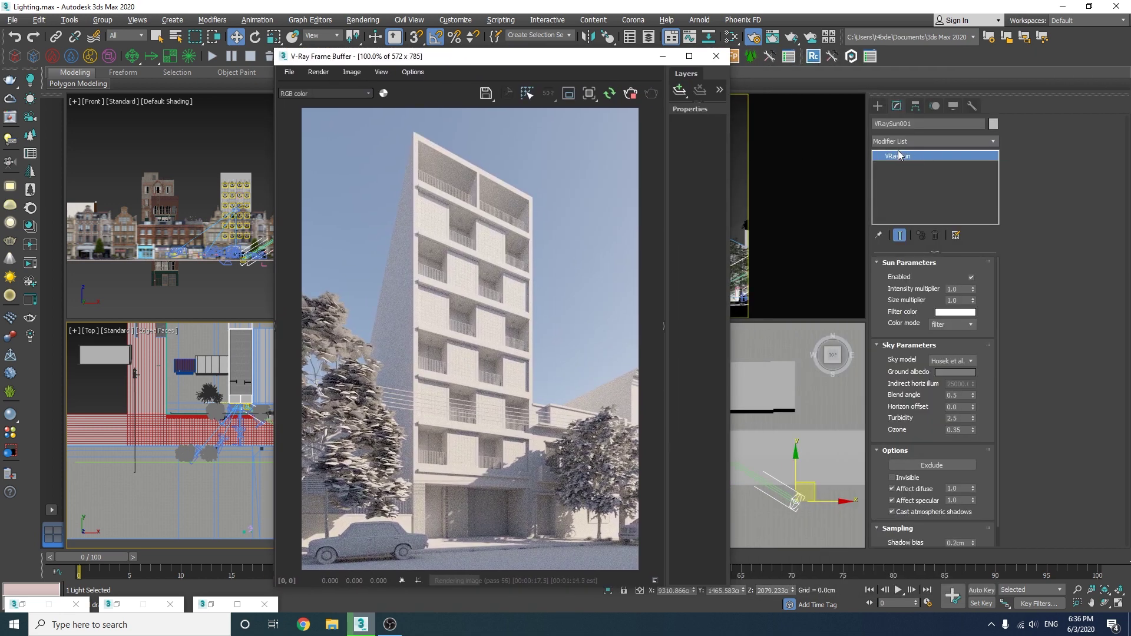
Lower VRaySun001's size multiplier from 5.0 to 2.5.
click(930, 299)
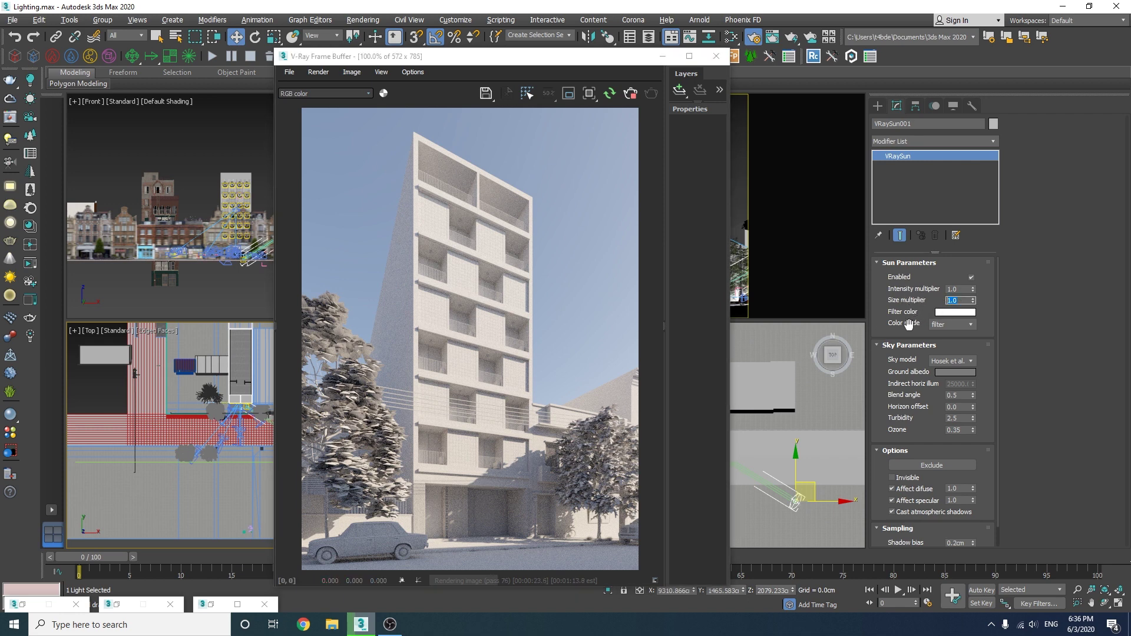
text(5)
key(Return)
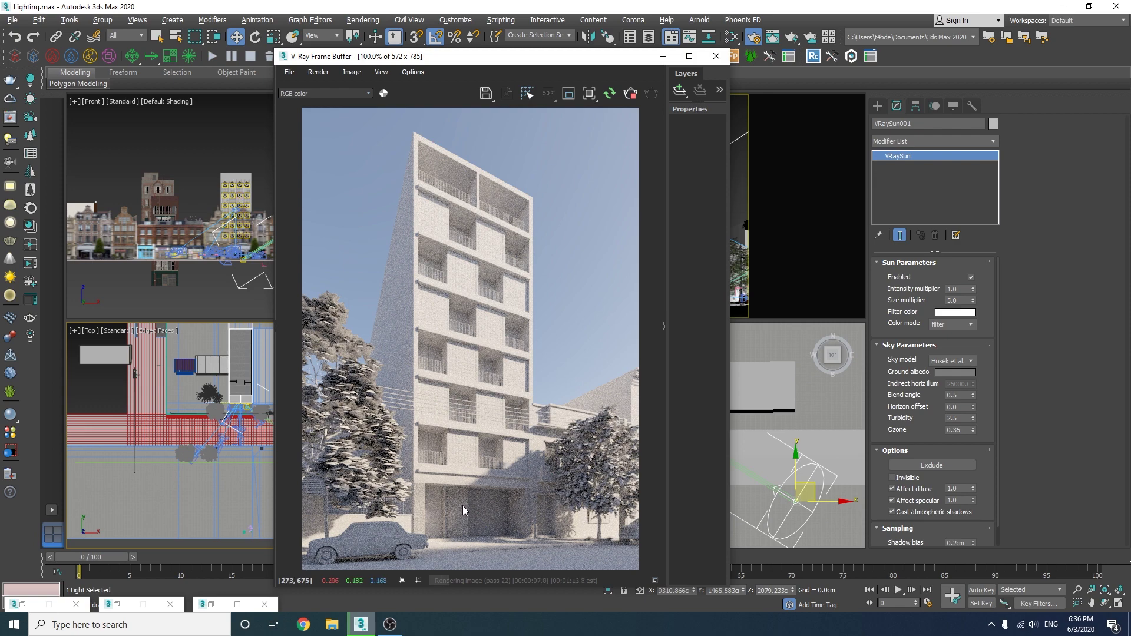
double_click(956, 299)
text(2)
key(Return)
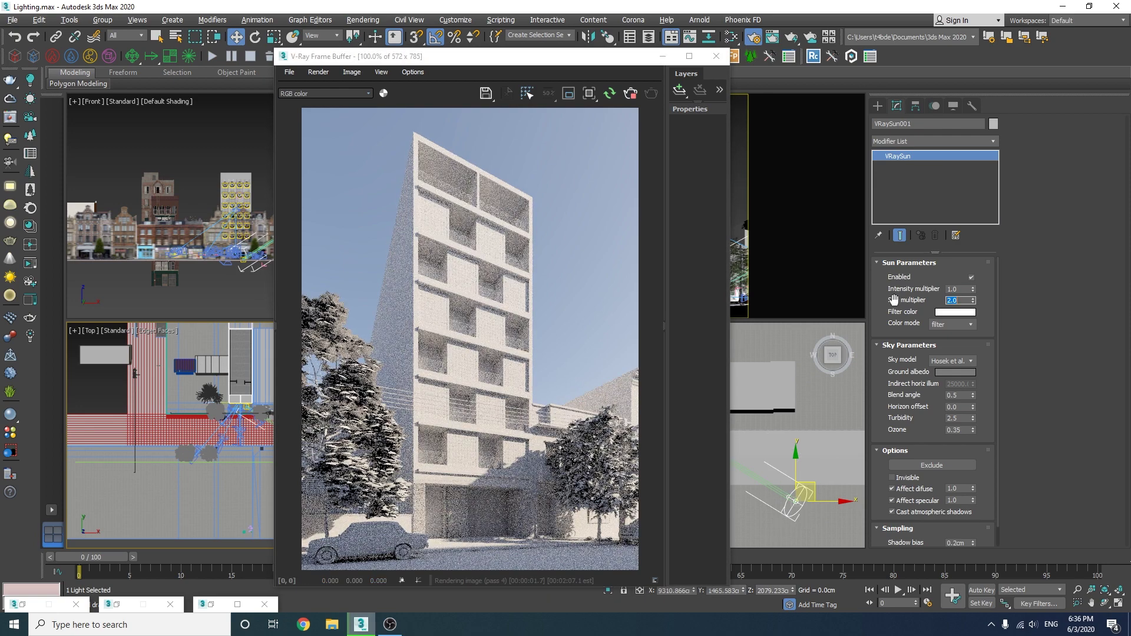
text(2.5)
key(Return)
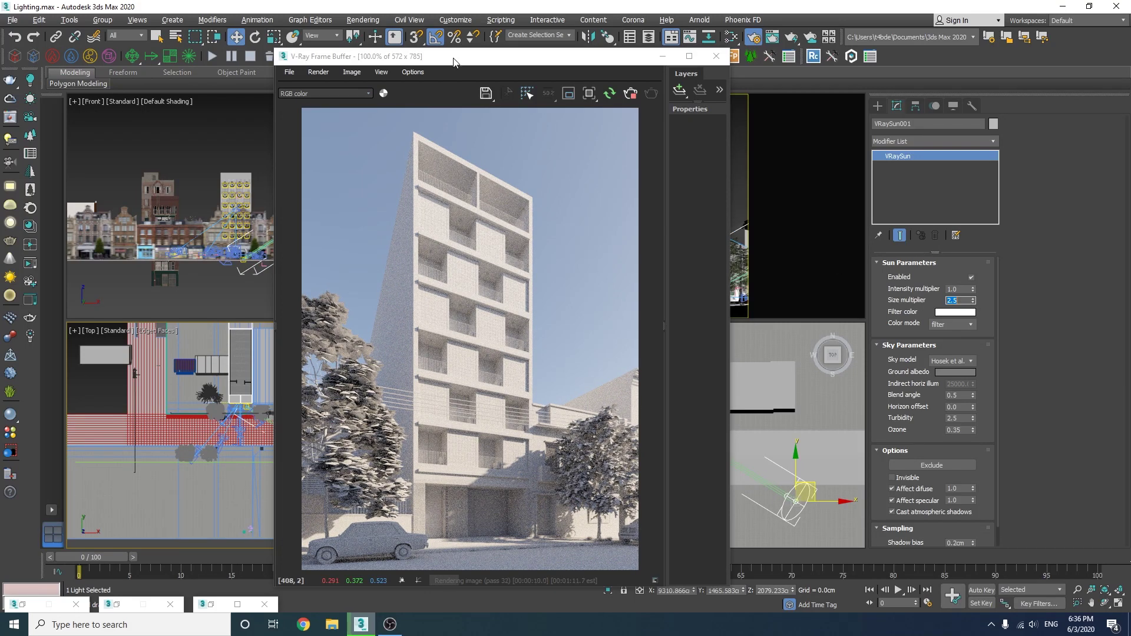
Drag VRaySun001 lower in the Front view and across in the Top view for low-angle light.
drag(454, 62, 629, 59)
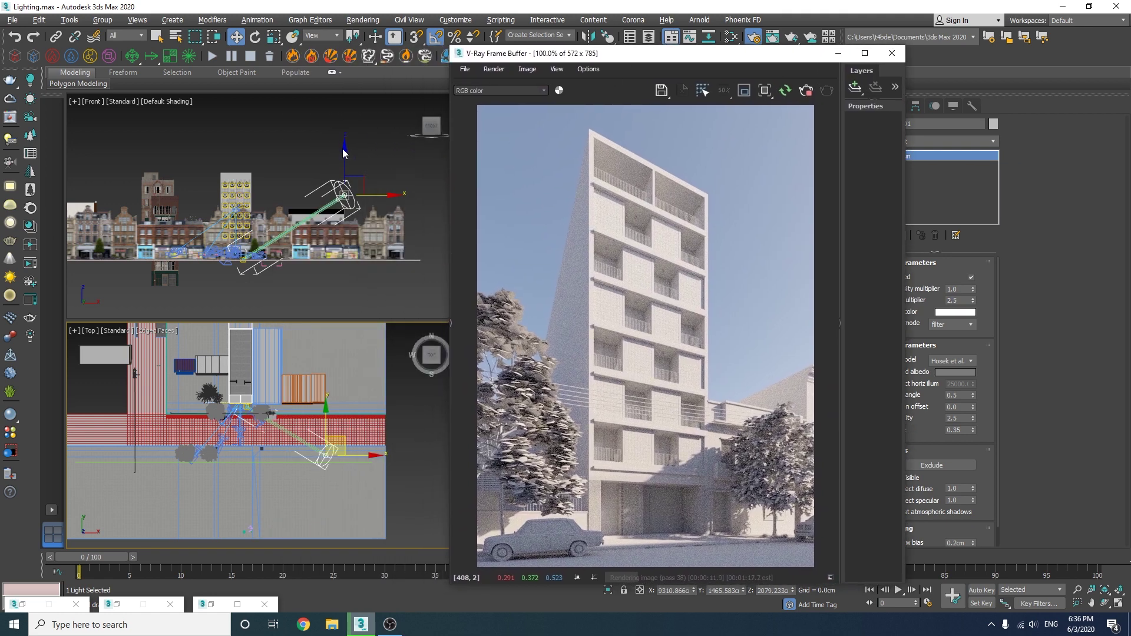
drag(343, 155, 320, 198)
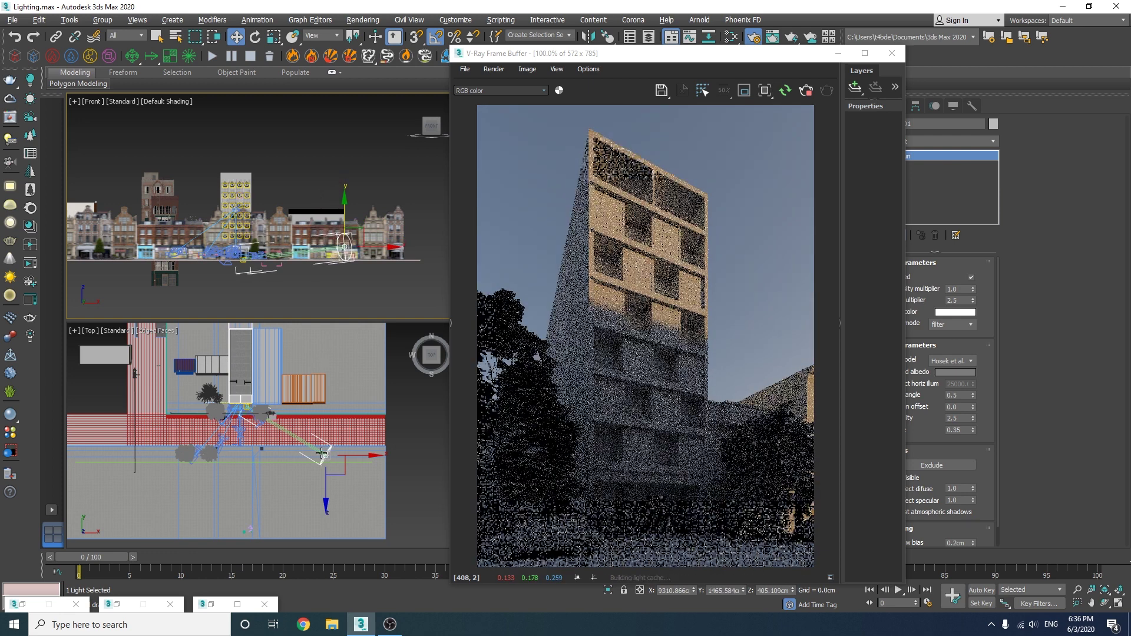
drag(333, 455, 330, 406)
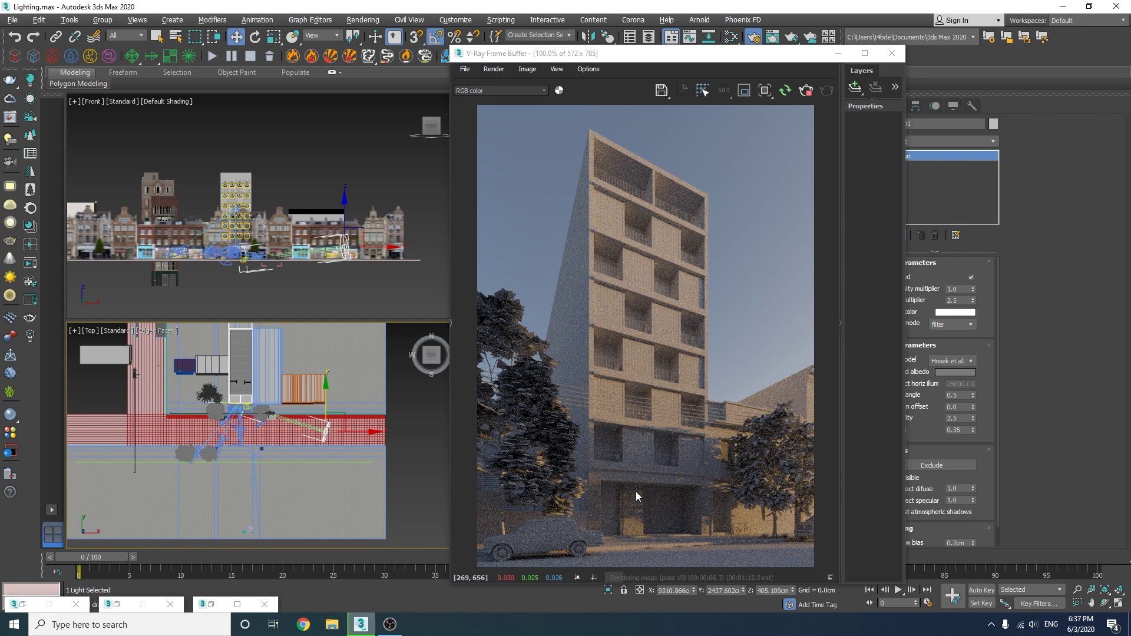
drag(666, 59, 251, 69)
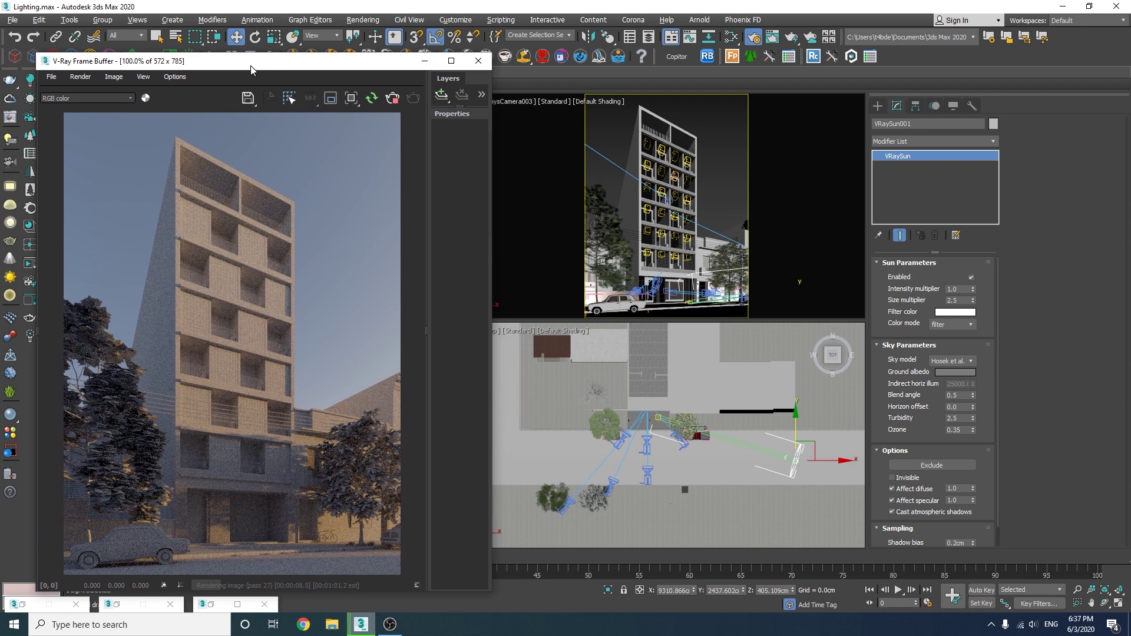
Select the viewport's physical camera and change its Exposure Target from 12.0 to 11.0 EV.
click(529, 105)
click(565, 327)
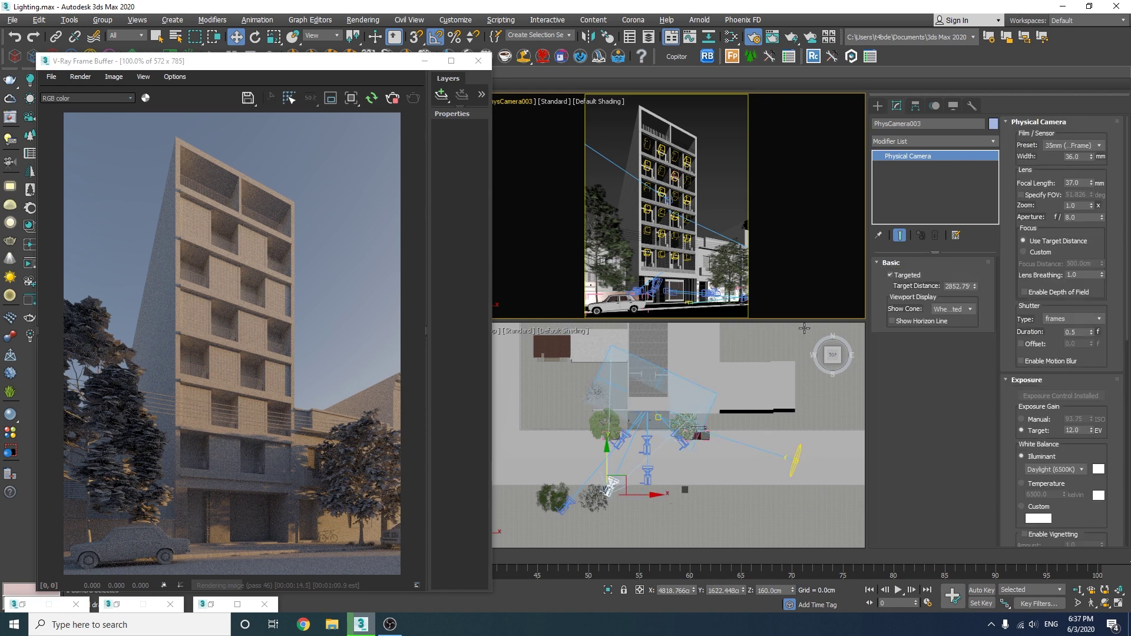
click(1085, 432)
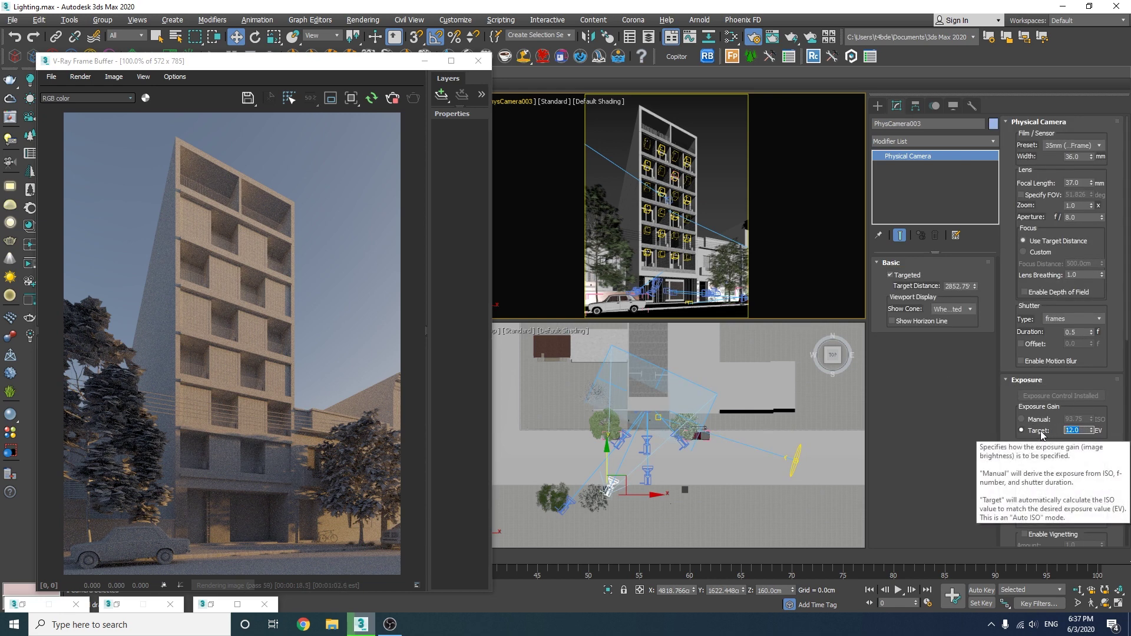
text(10.5)
key(Return)
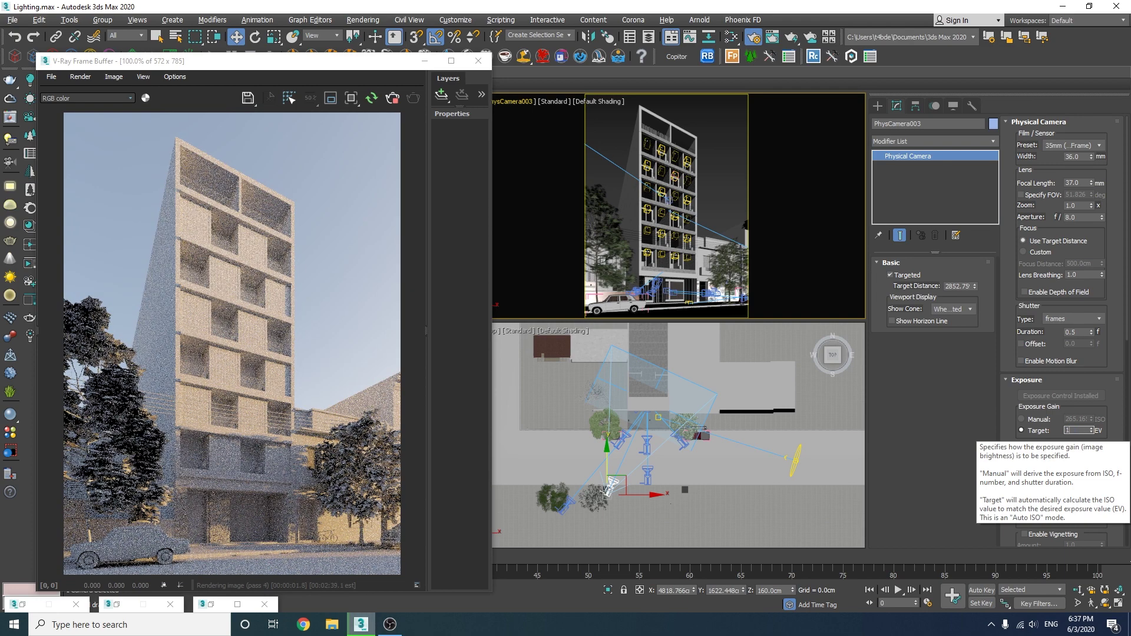
text(11)
key(Return)
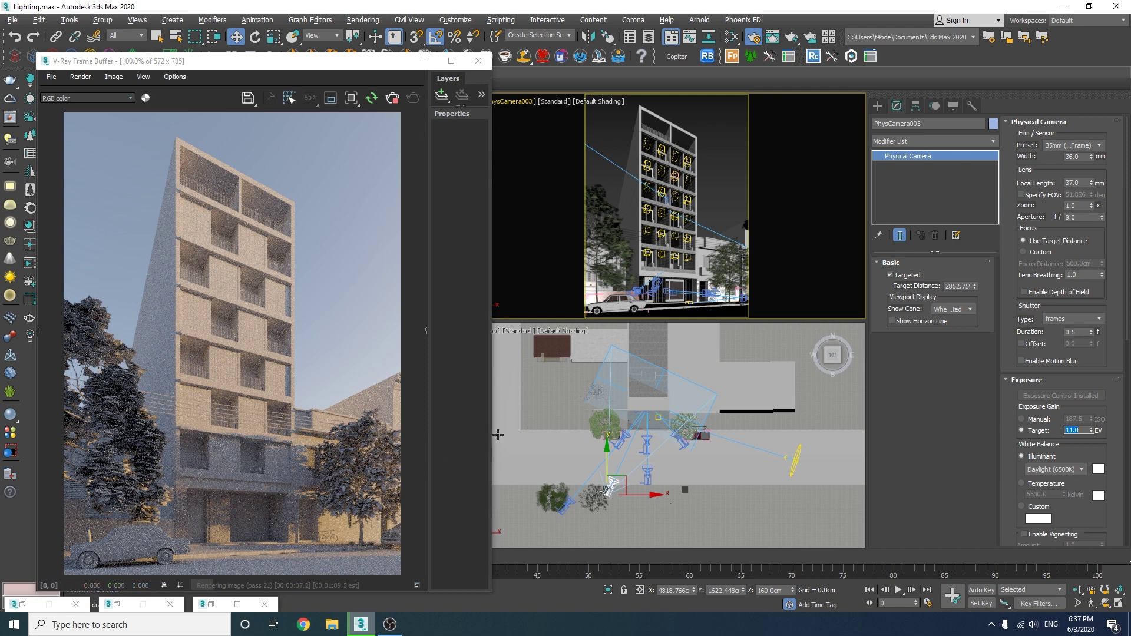
drag(491, 440, 450, 429)
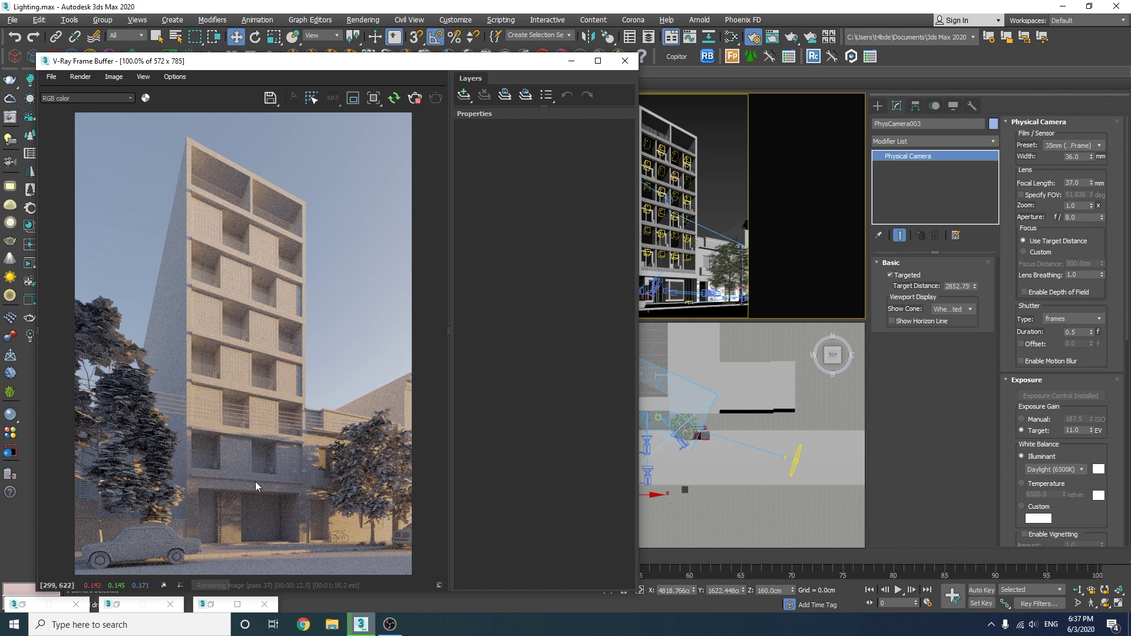
Add a Curves layer bent into an S-curve for contrast, then open the Slate Material Editor.
click(464, 96)
click(480, 222)
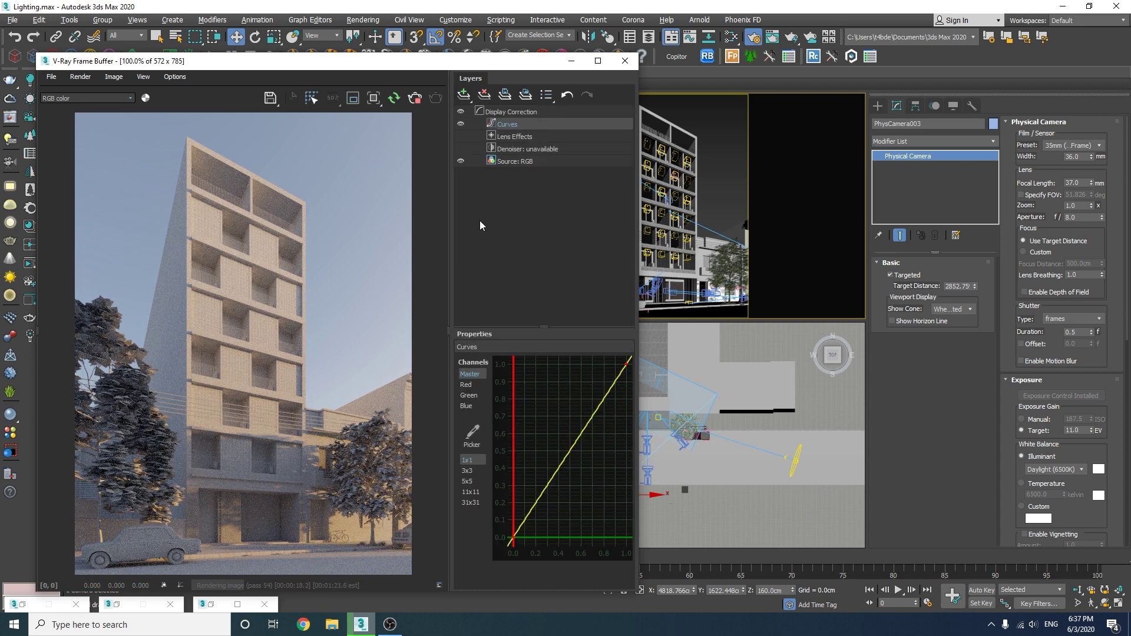
click(513, 537)
drag(545, 488, 553, 535)
drag(626, 363, 583, 416)
drag(512, 539, 567, 493)
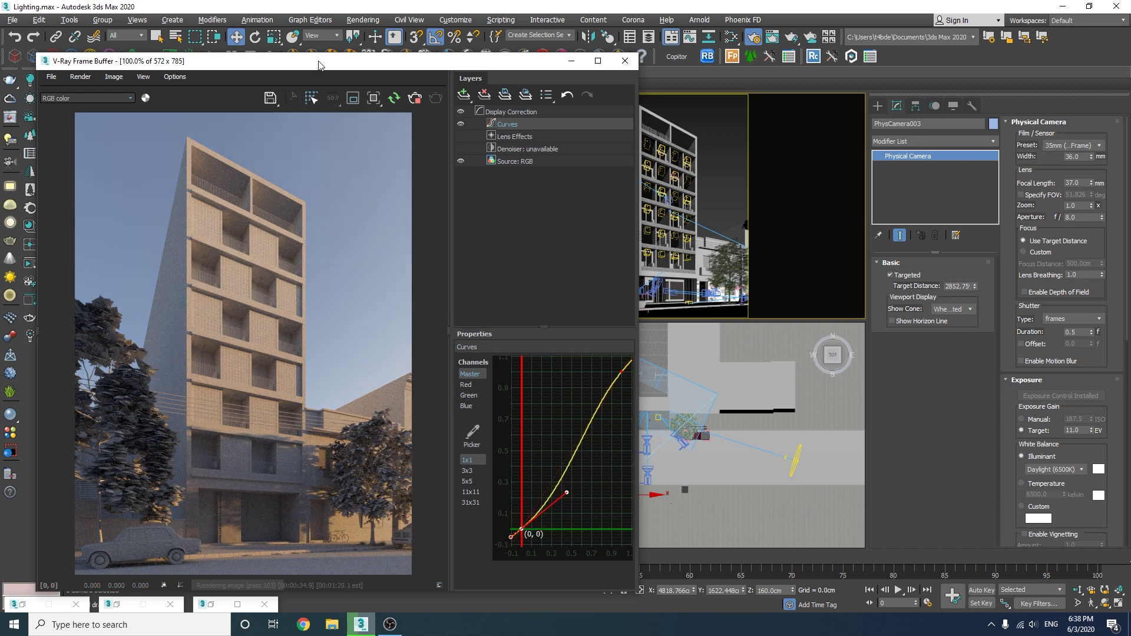
drag(318, 65, 312, 42)
click(730, 37)
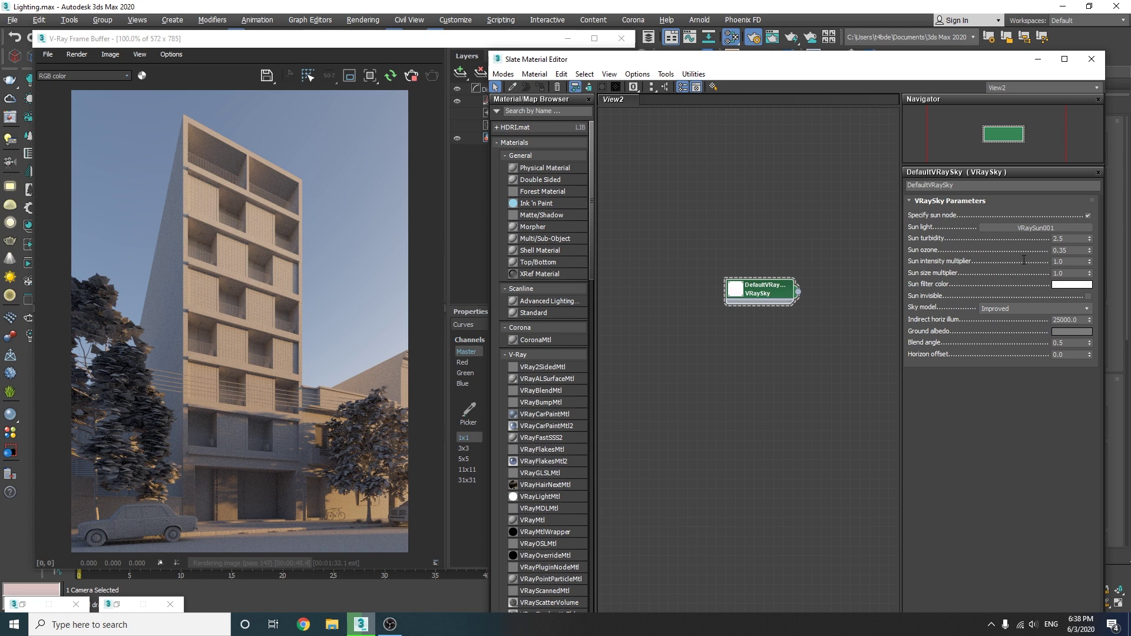
text(2)
key(Return)
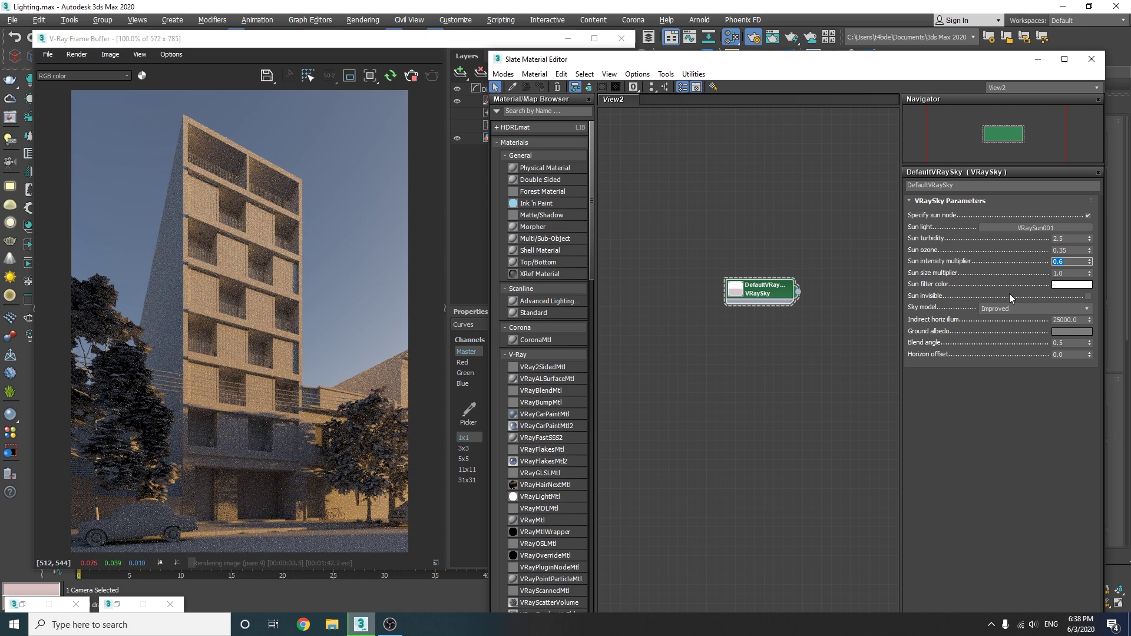
text(1.0)
key(Return)
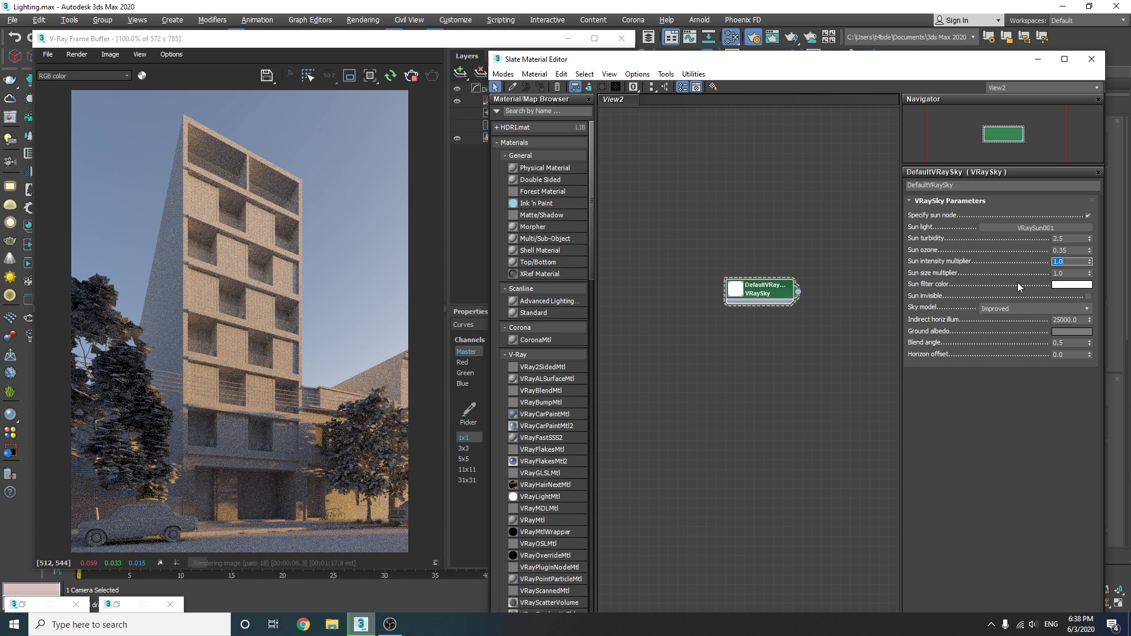
click(1013, 309)
click(1007, 343)
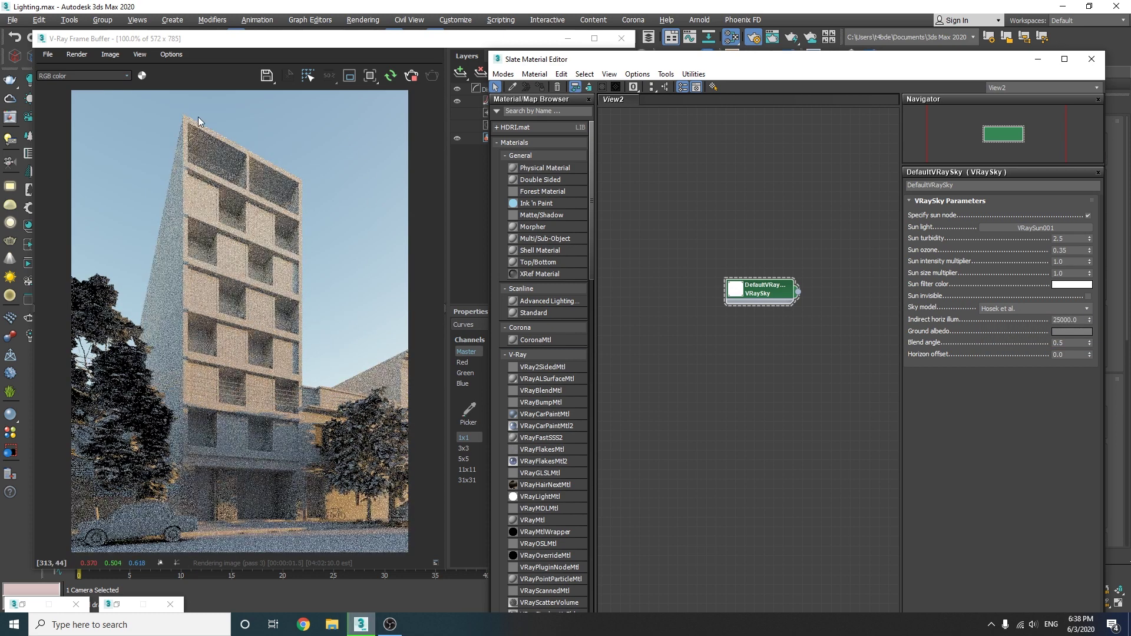
click(1011, 310)
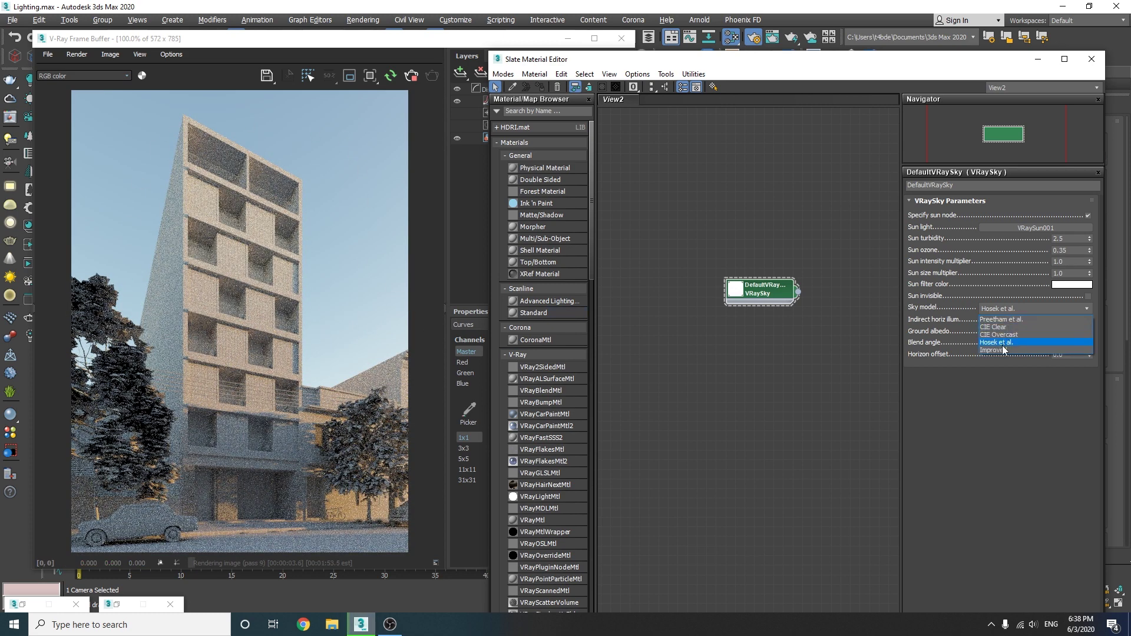
click(1002, 348)
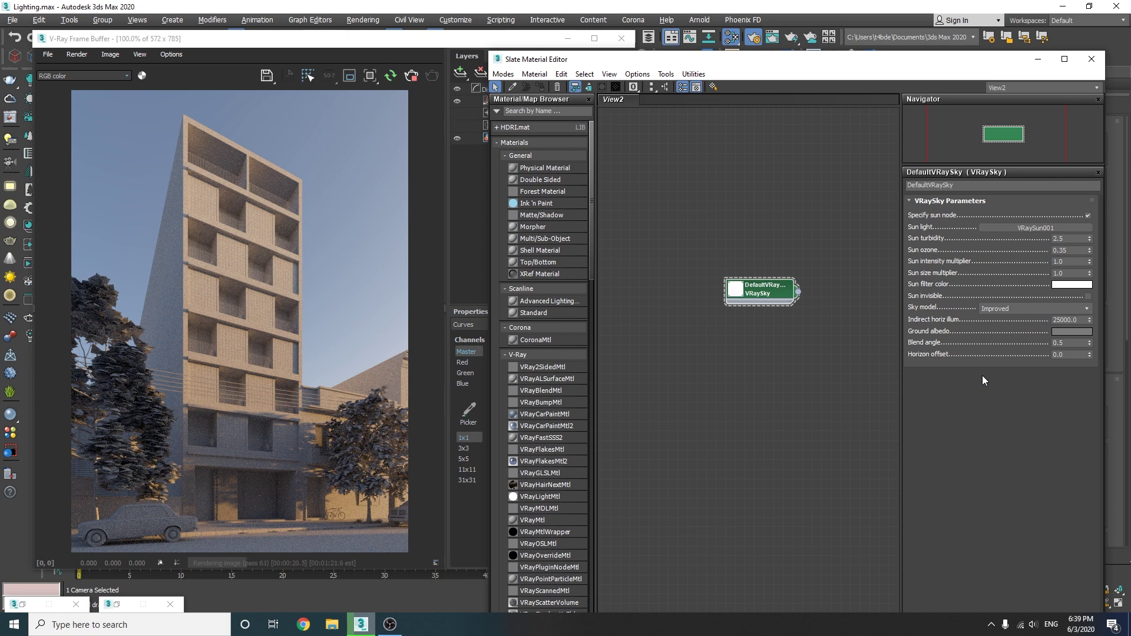
Minimize the material editor and set the viewport to look through PhysCamera001.
click(1038, 59)
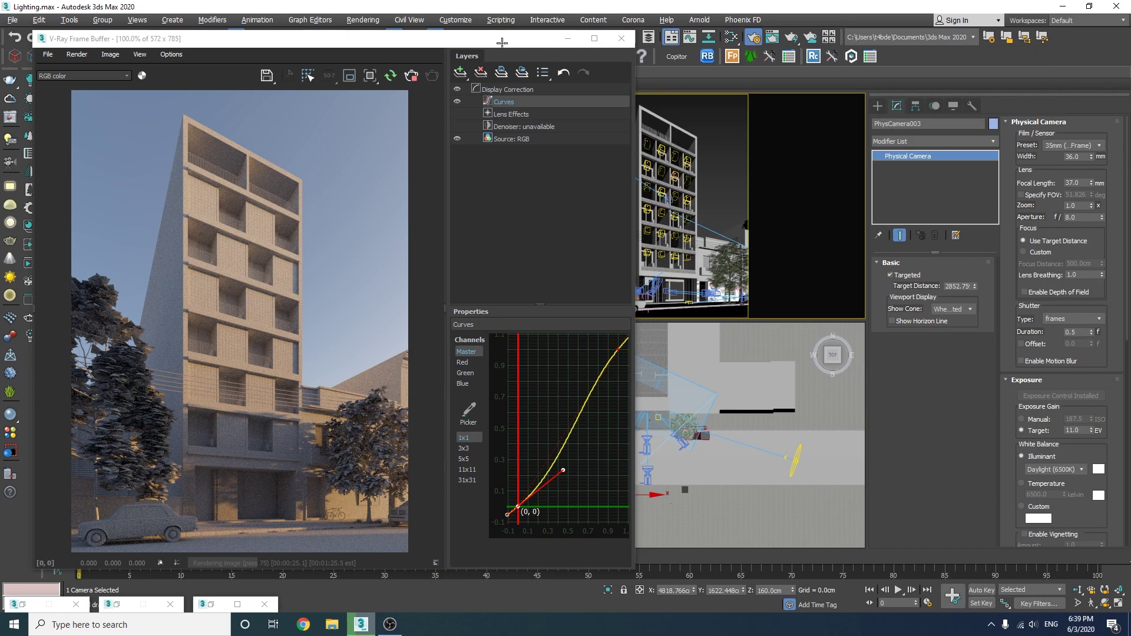
drag(489, 41, 336, 48)
click(563, 106)
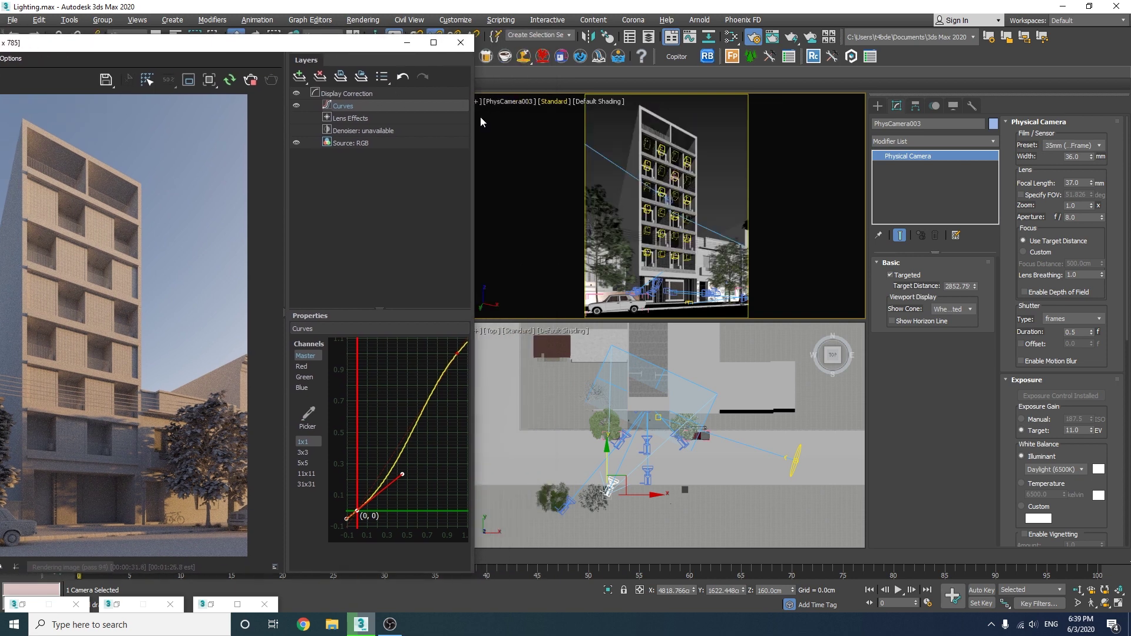
click(510, 104)
mouse_move(678, 112)
click(766, 113)
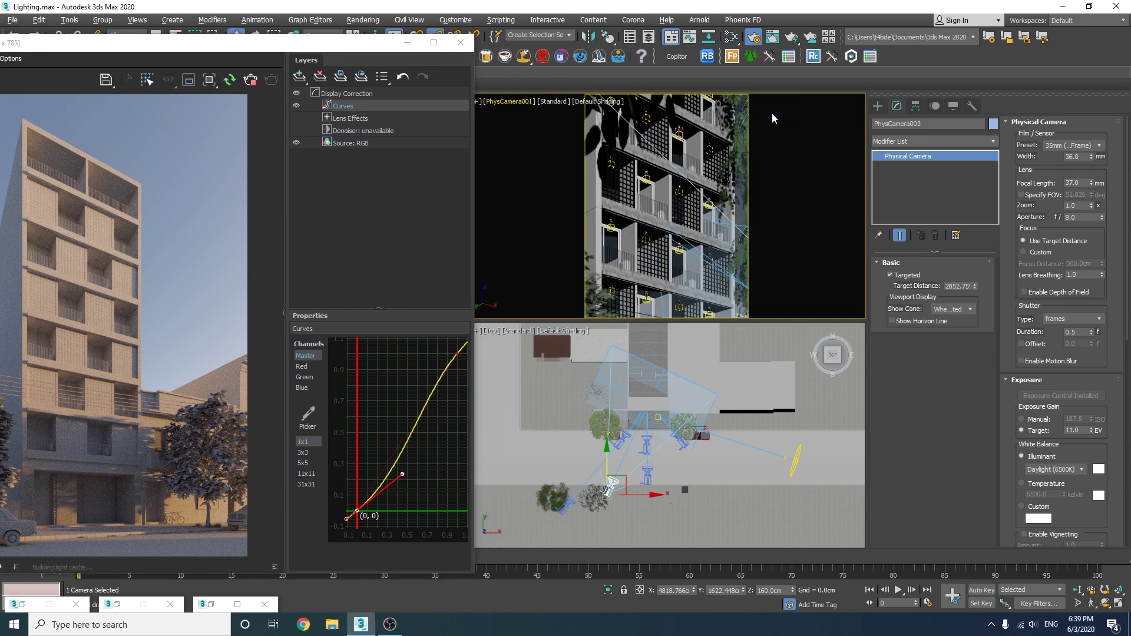
drag(202, 49, 486, 37)
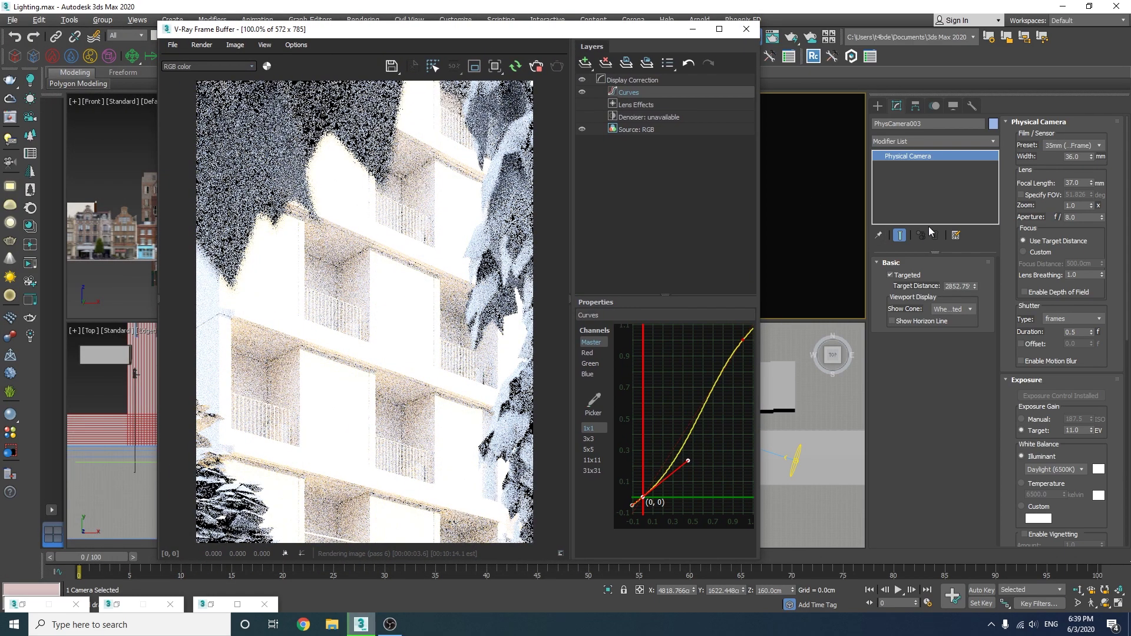
drag(568, 35, 285, 45)
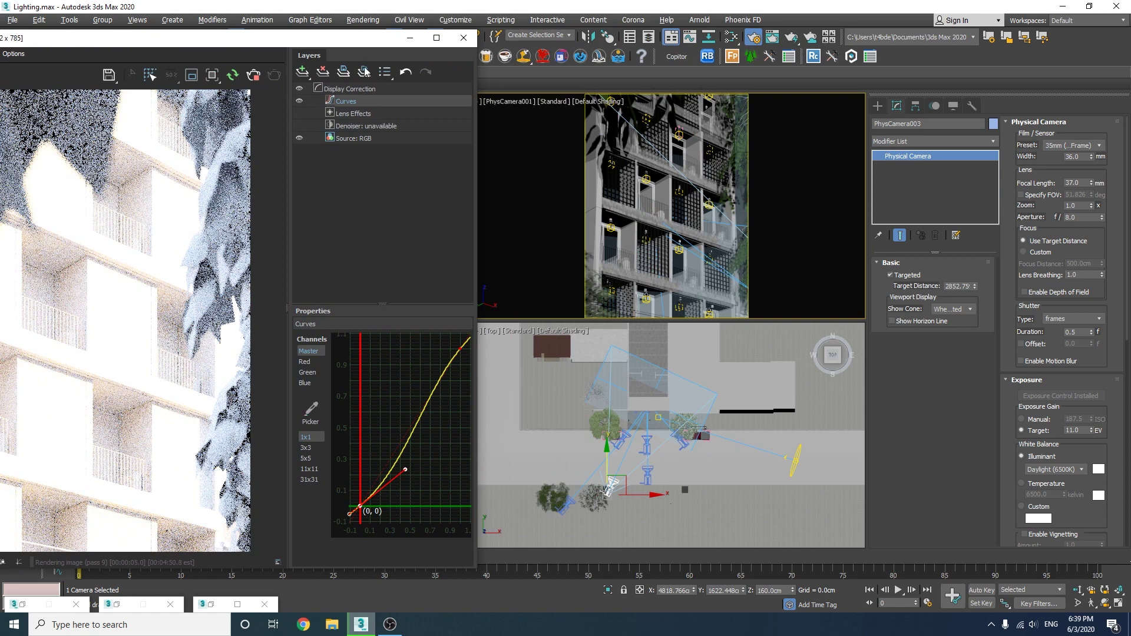
Select PhysCamera001 and set its Exposure Target to 11.0, after briefly trying 5.0.
click(500, 100)
click(558, 332)
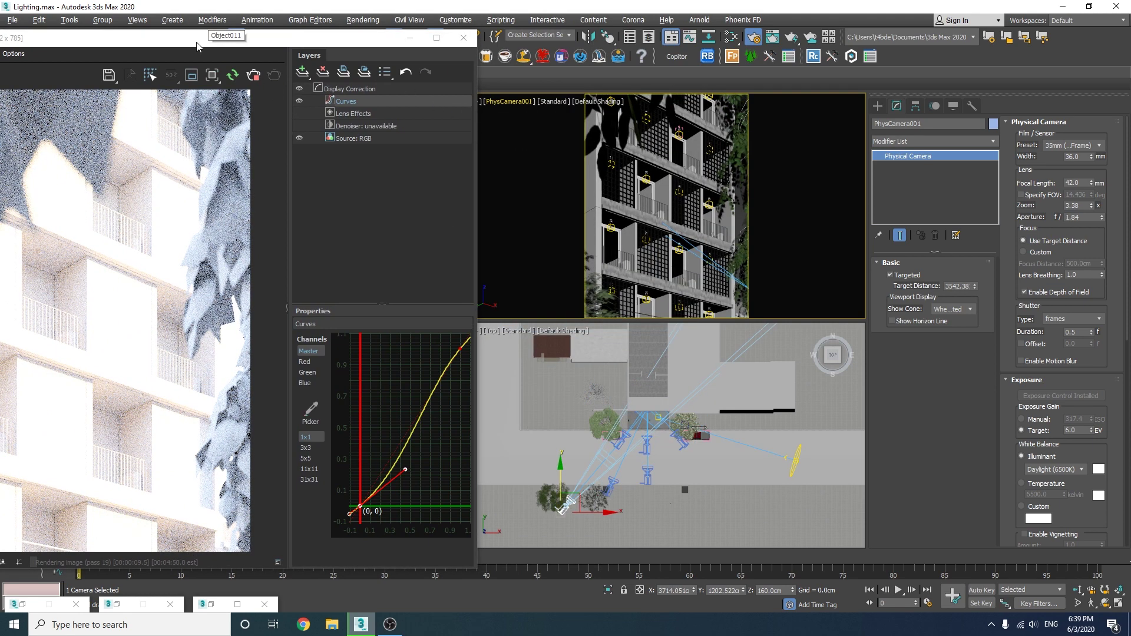
drag(214, 46, 416, 46)
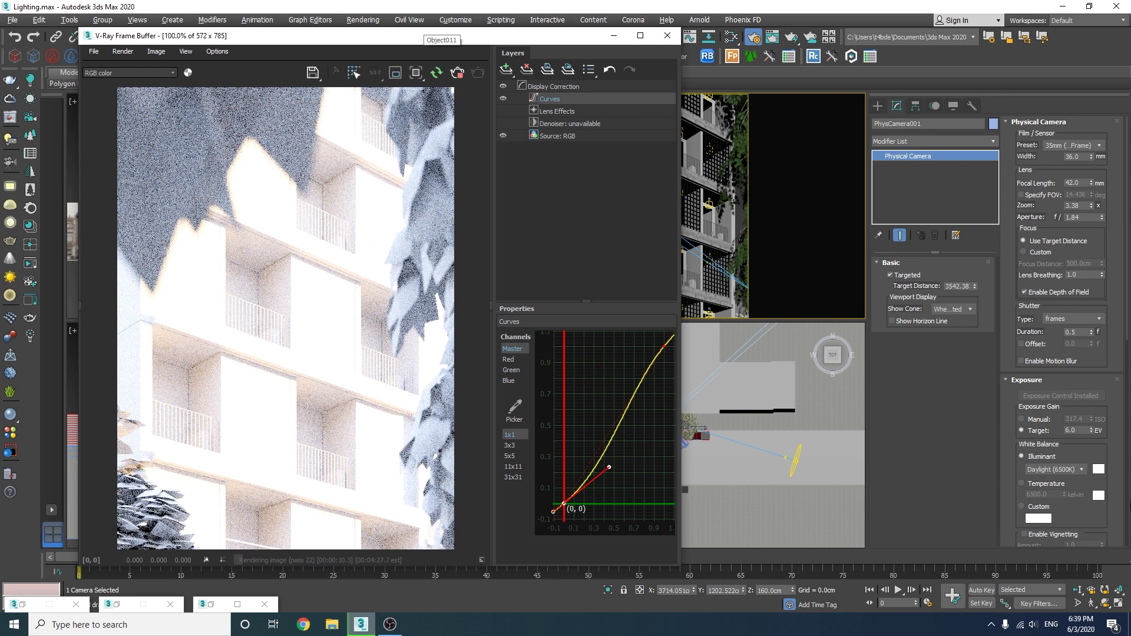
double_click(1070, 431)
text(5)
key(Return)
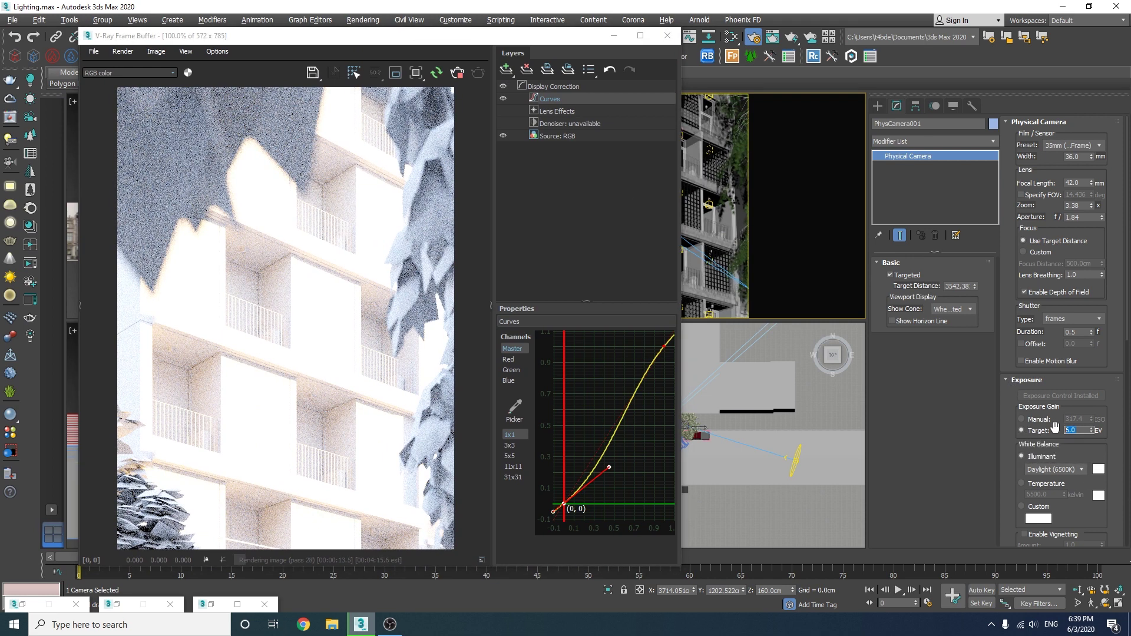
text(11)
key(Return)
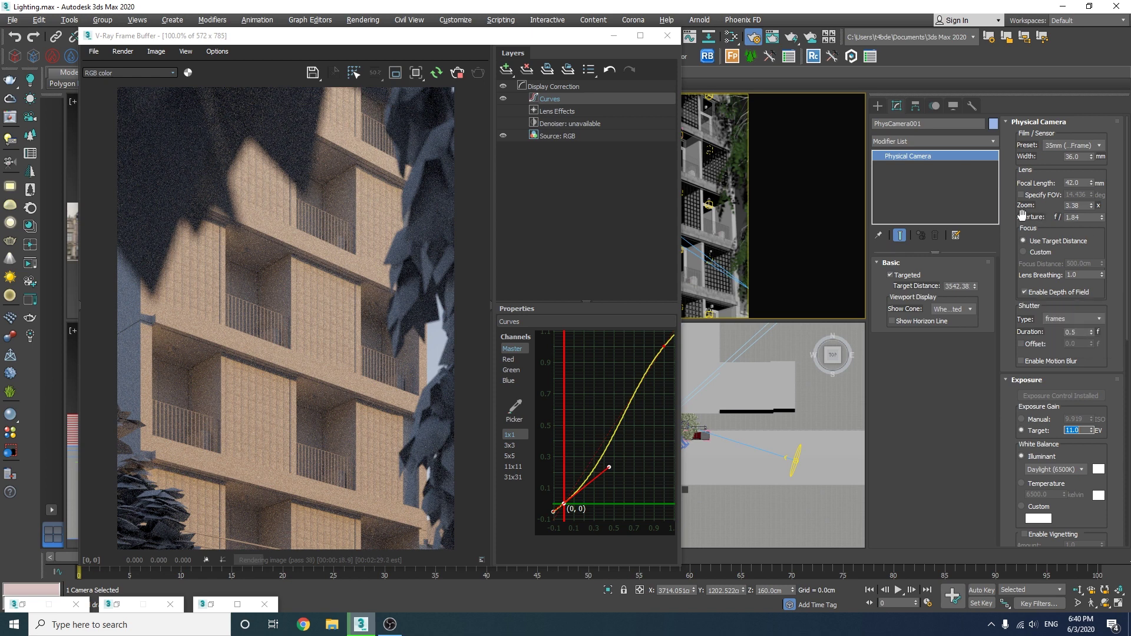
drag(504, 41, 369, 40)
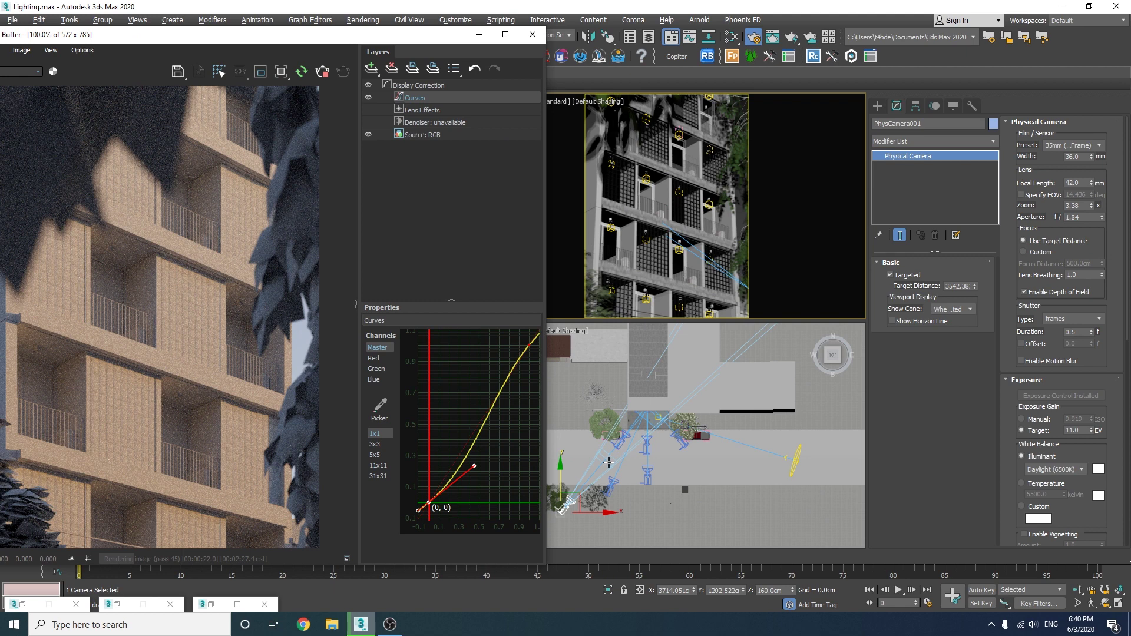
drag(304, 37, 410, 30)
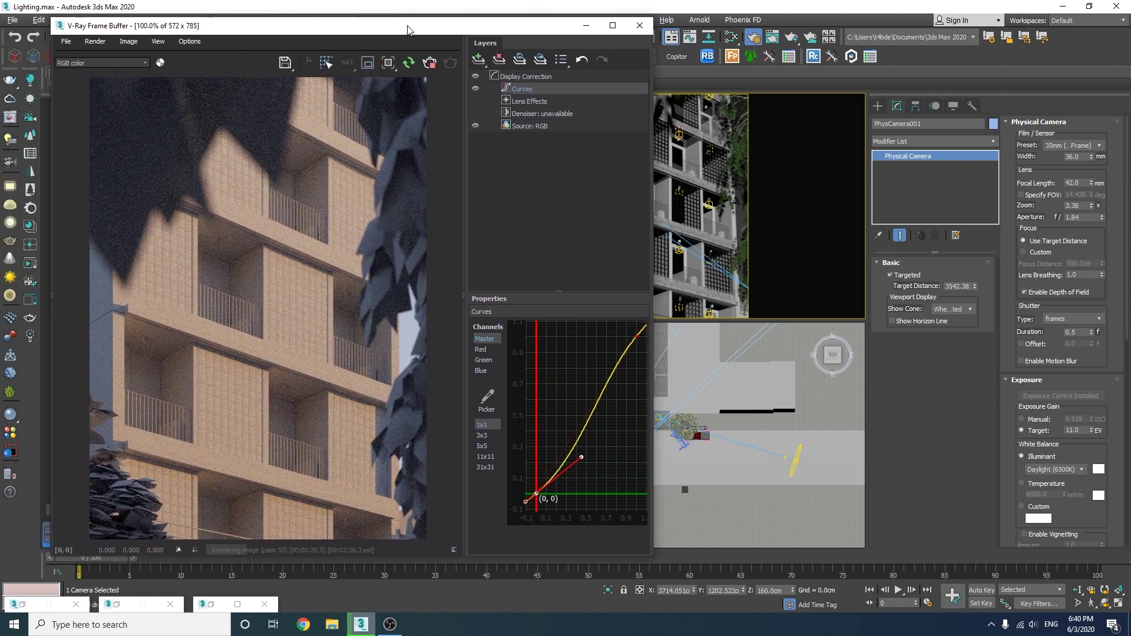
drag(410, 30, 336, 144)
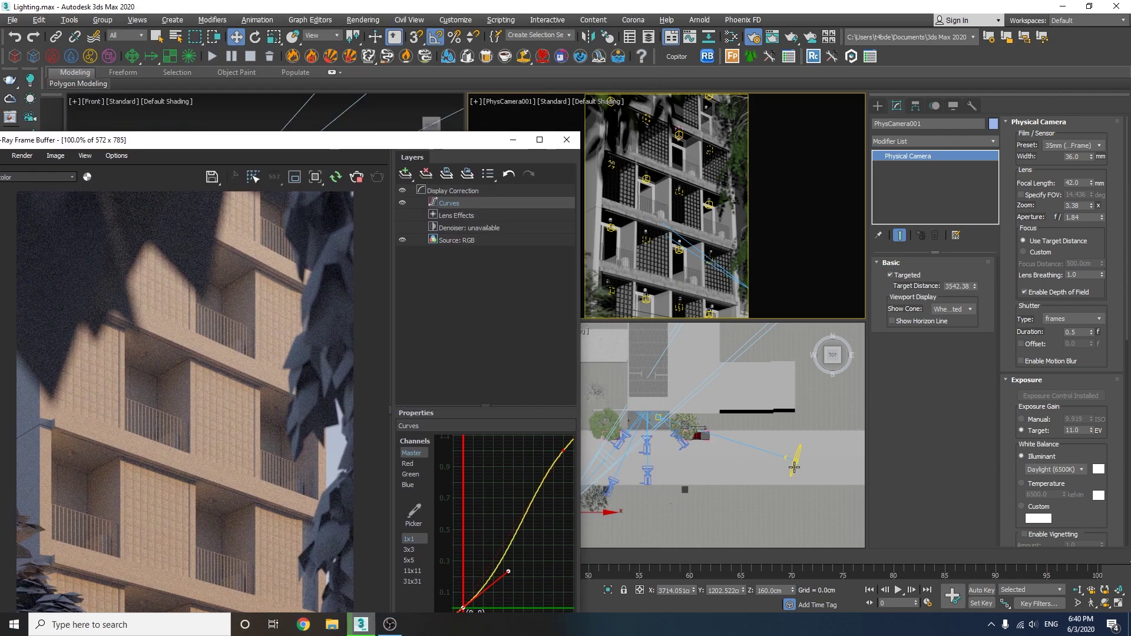
Switch the viewports to camera views of PhysCamera001 and PhysCamera003.
click(794, 467)
drag(442, 140, 409, 410)
right_click(581, 353)
key(c)
double_click(528, 227)
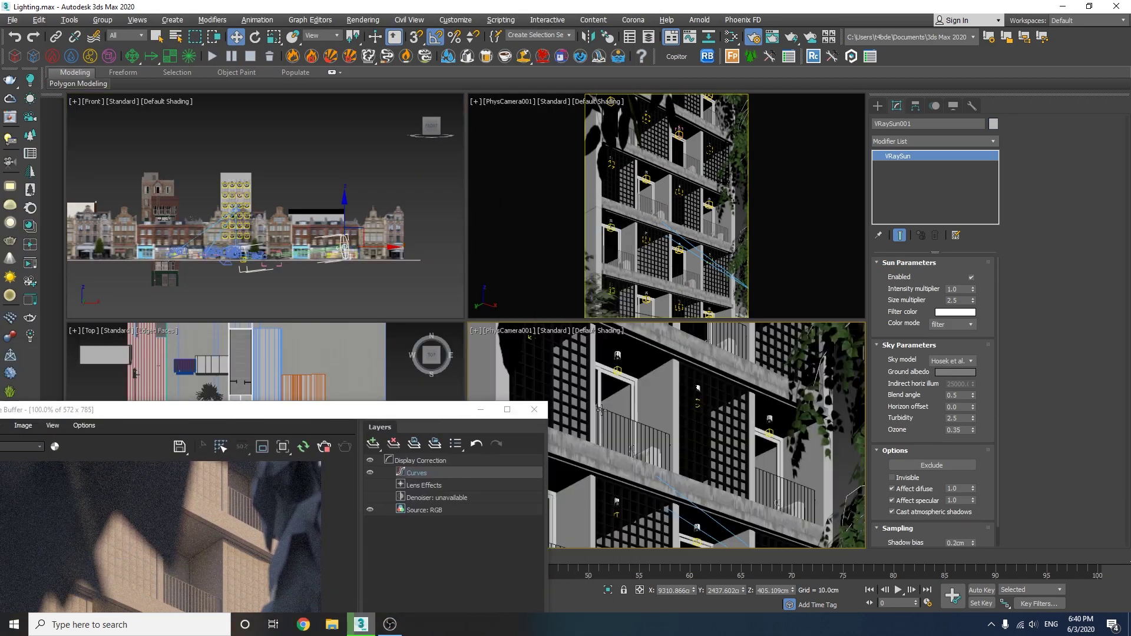
key(c)
double_click(581, 273)
key(c)
double_click(546, 242)
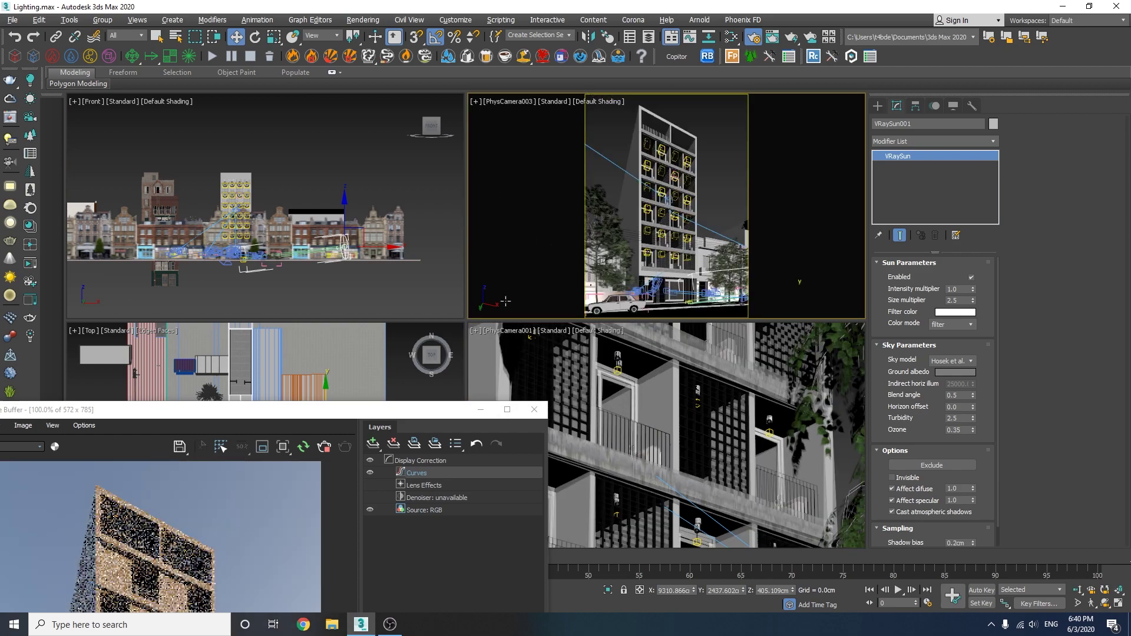
drag(394, 413, 429, 47)
drag(540, 56, 1062, 72)
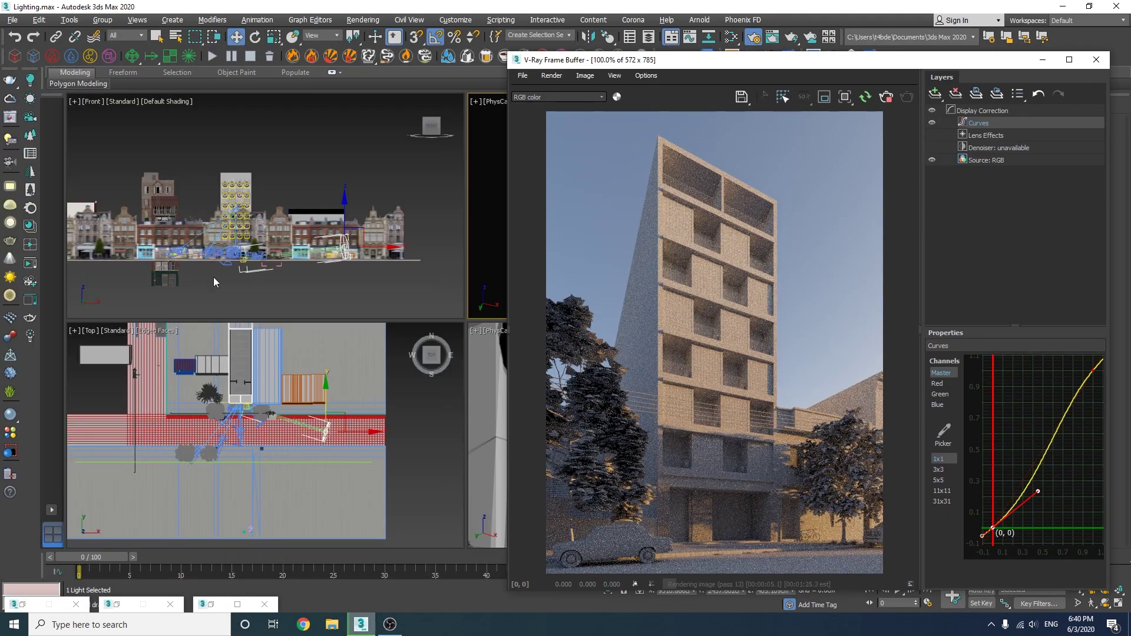
Move the VRaySun in the Front and Top views so the front facade is sunlit.
drag(339, 218, 332, 174)
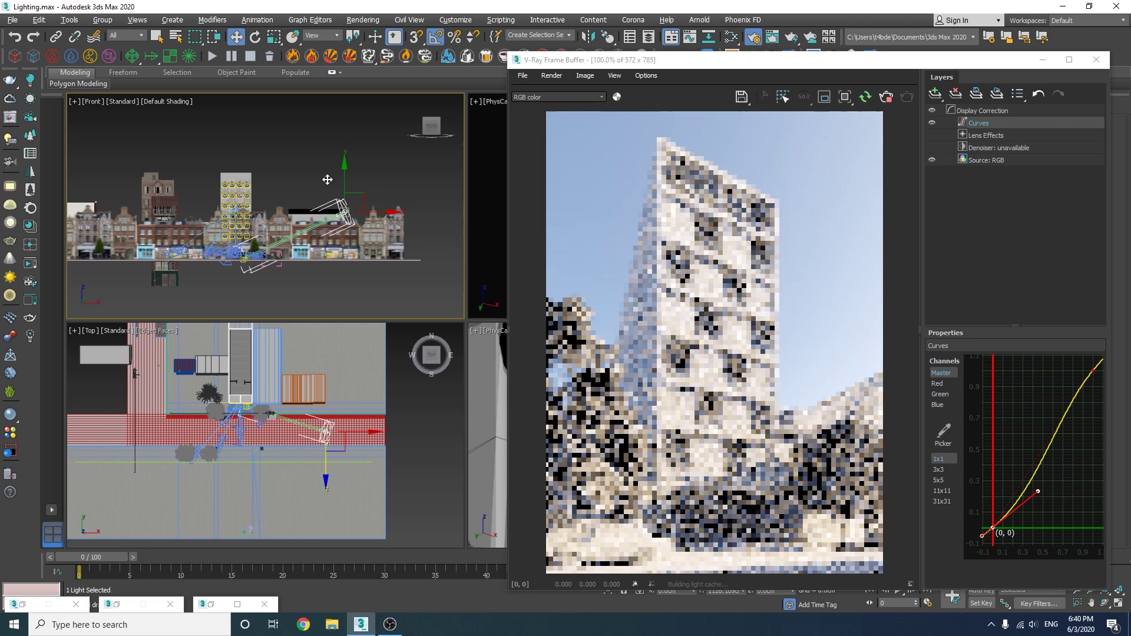
click(344, 449)
mouse_move(324, 432)
mouse_down()
mouse_move(365, 431)
mouse_move(293, 426)
mouse_move(323, 414)
mouse_move(322, 428)
mouse_up()
drag(769, 65, 312, 50)
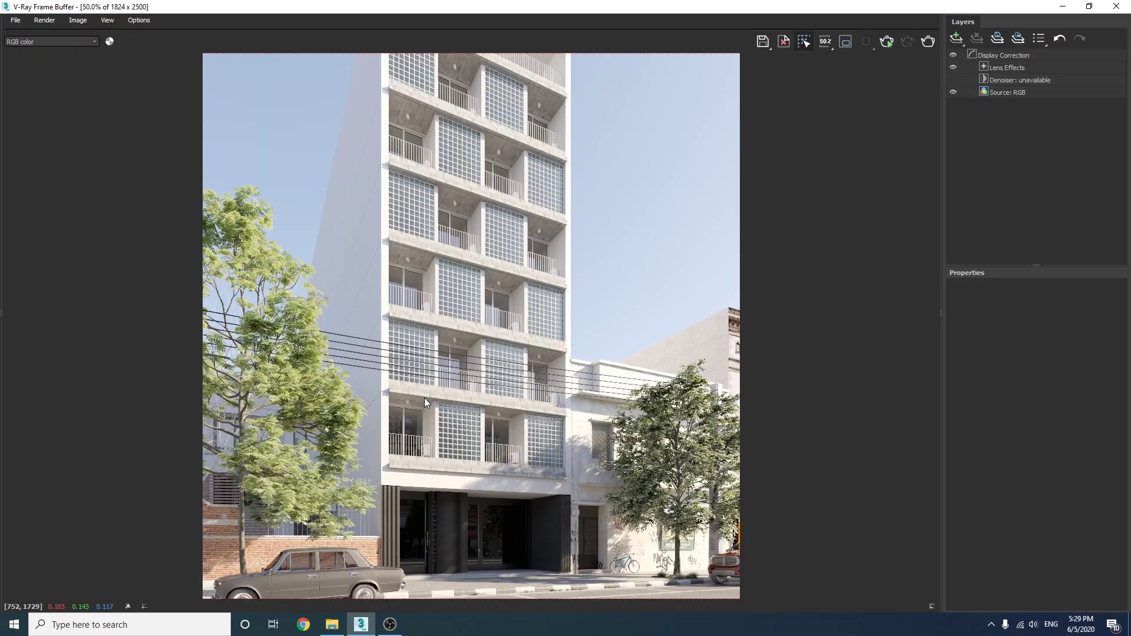
Pan to the building's upper floors and zoom out to view the whole 1824 x 2500 render.
middle_drag(425, 398, 501, 185)
scroll(502, 185, down, 1)
scroll(466, 293, up, 1)
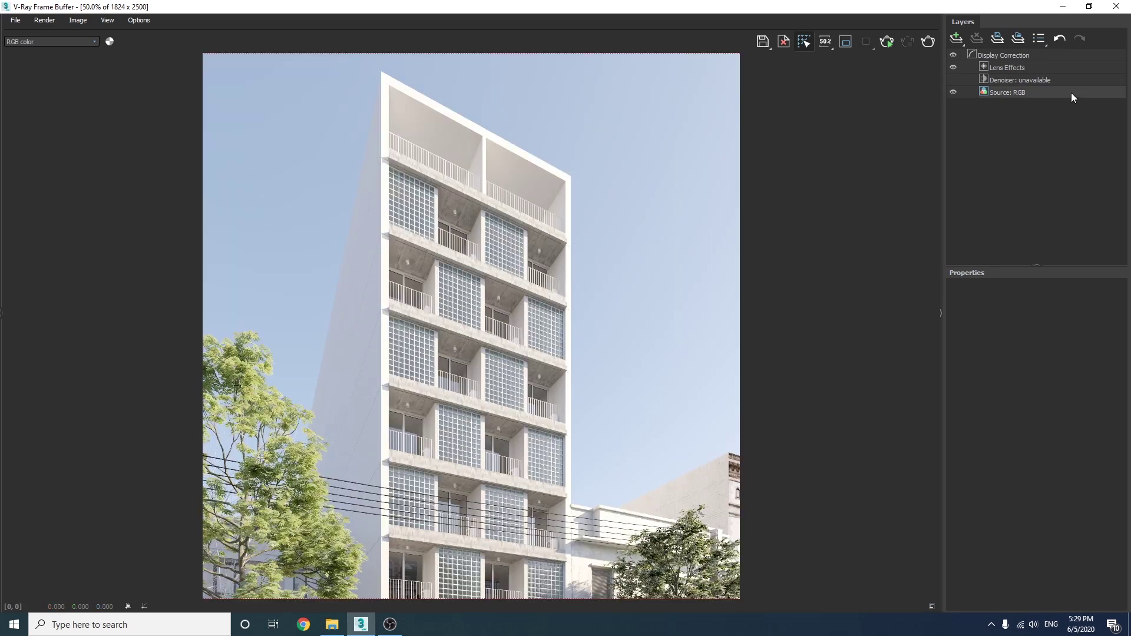
scroll(498, 334, down, 1)
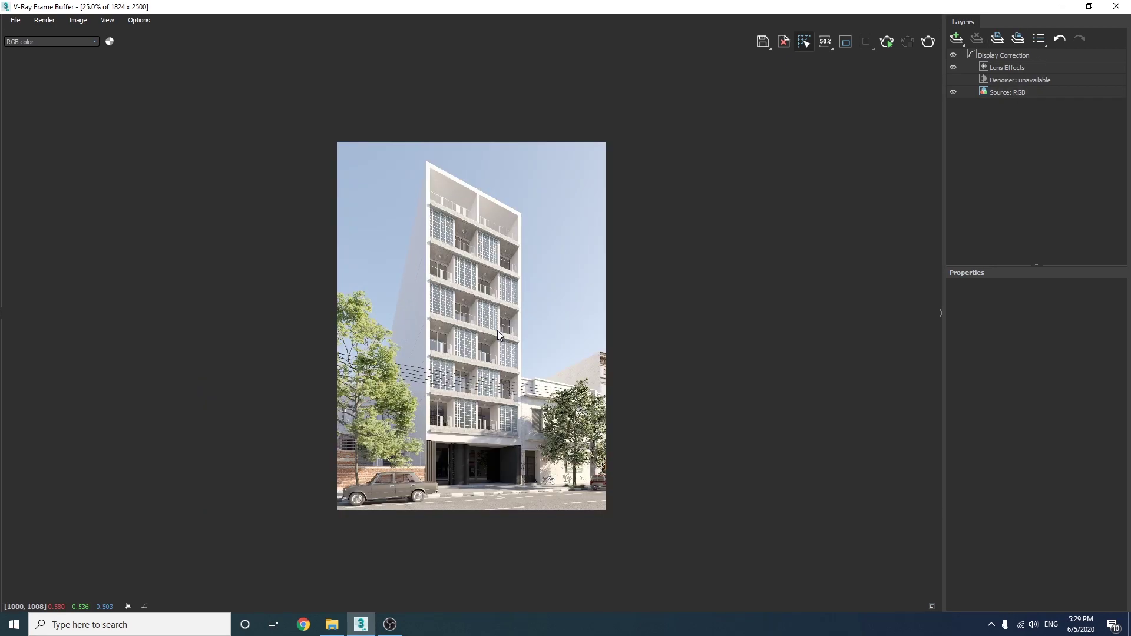
Add a Curves layer, enlarge its graph, and pull the master curve down to darken midtones.
click(961, 38)
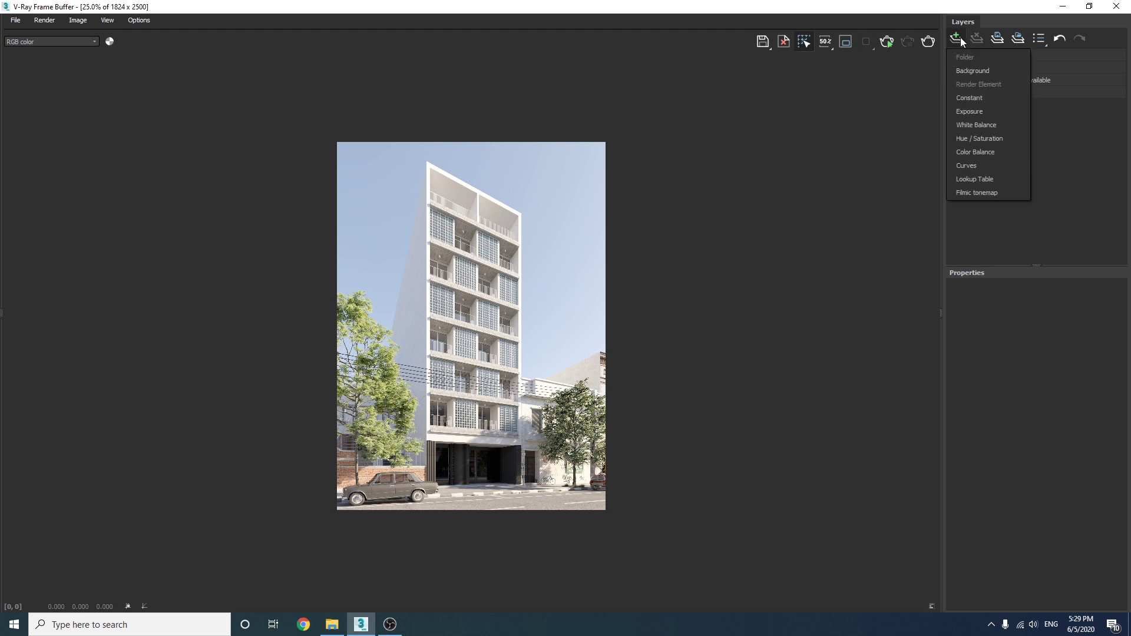
click(981, 165)
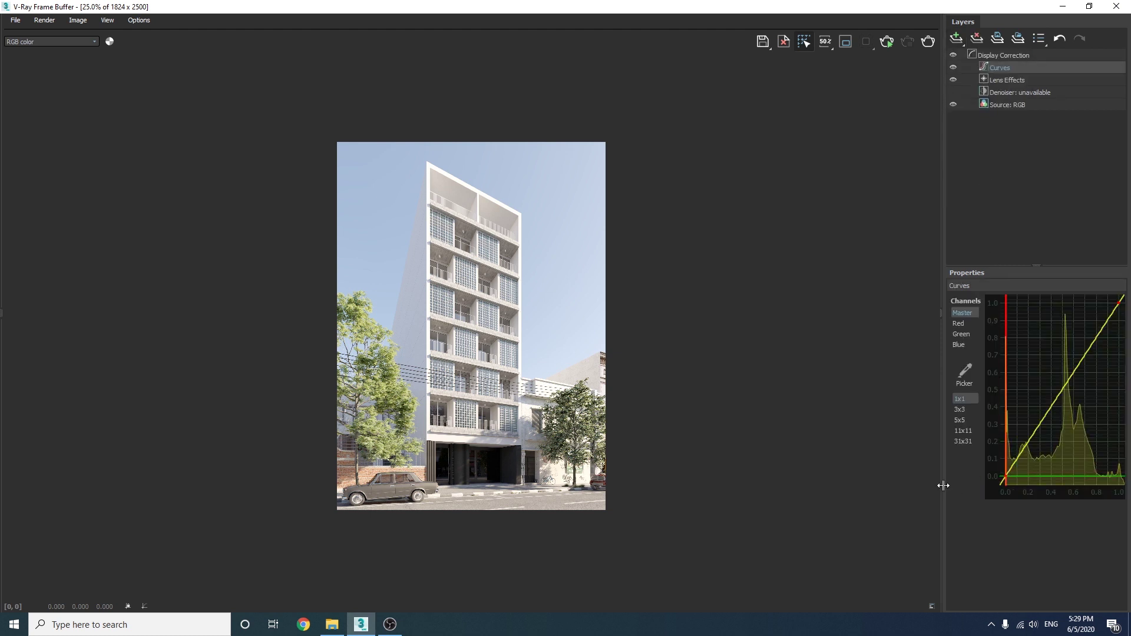
drag(943, 486, 779, 487)
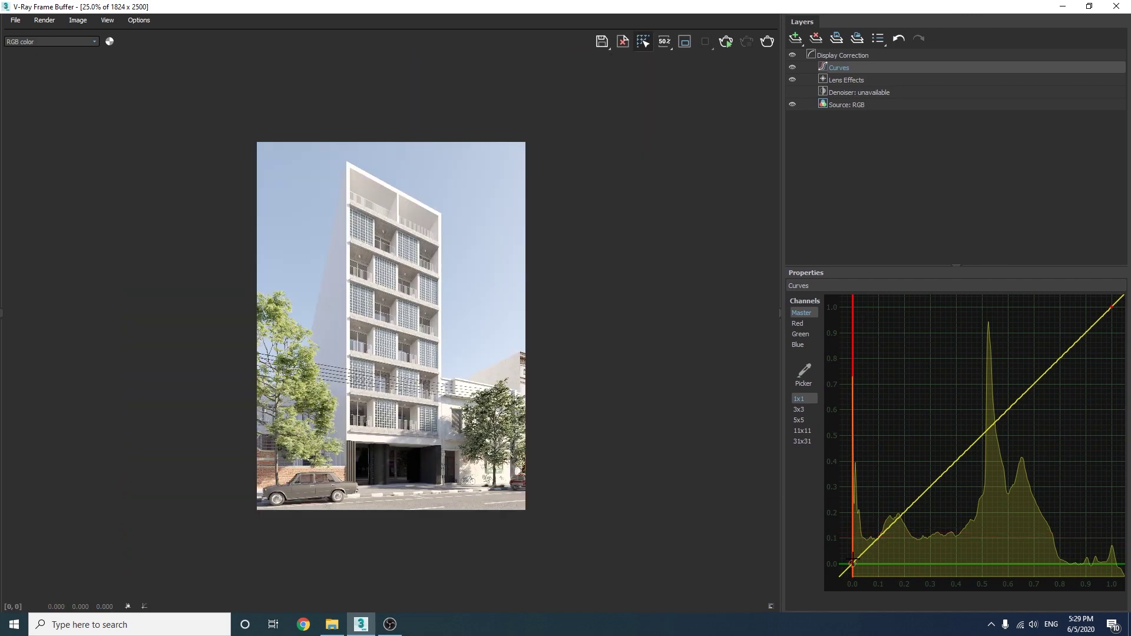
click(852, 563)
drag(926, 491, 965, 503)
click(1111, 307)
drag(1039, 379, 1003, 391)
Add an Exposure layer and lower its Highlight Burn to about 0.863.
click(796, 38)
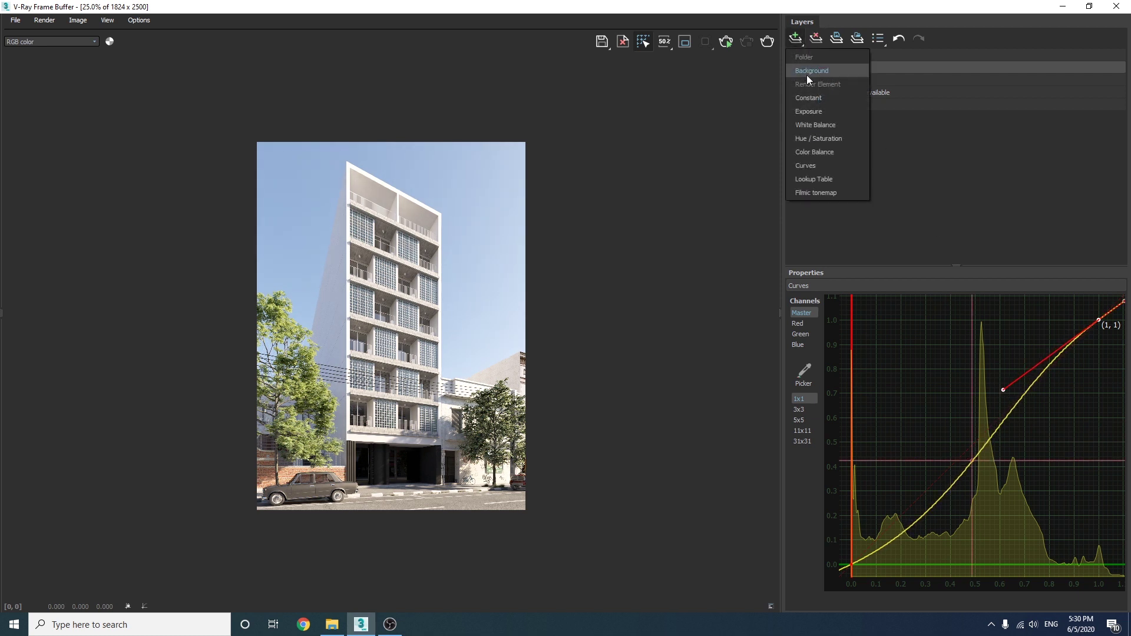
click(818, 113)
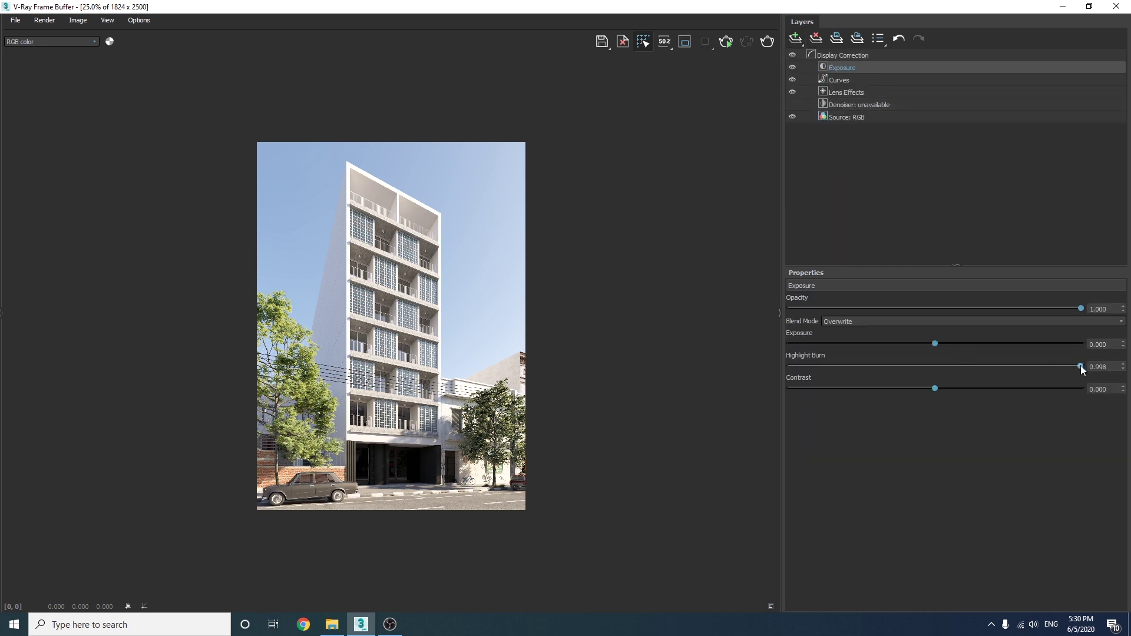
key(plus)
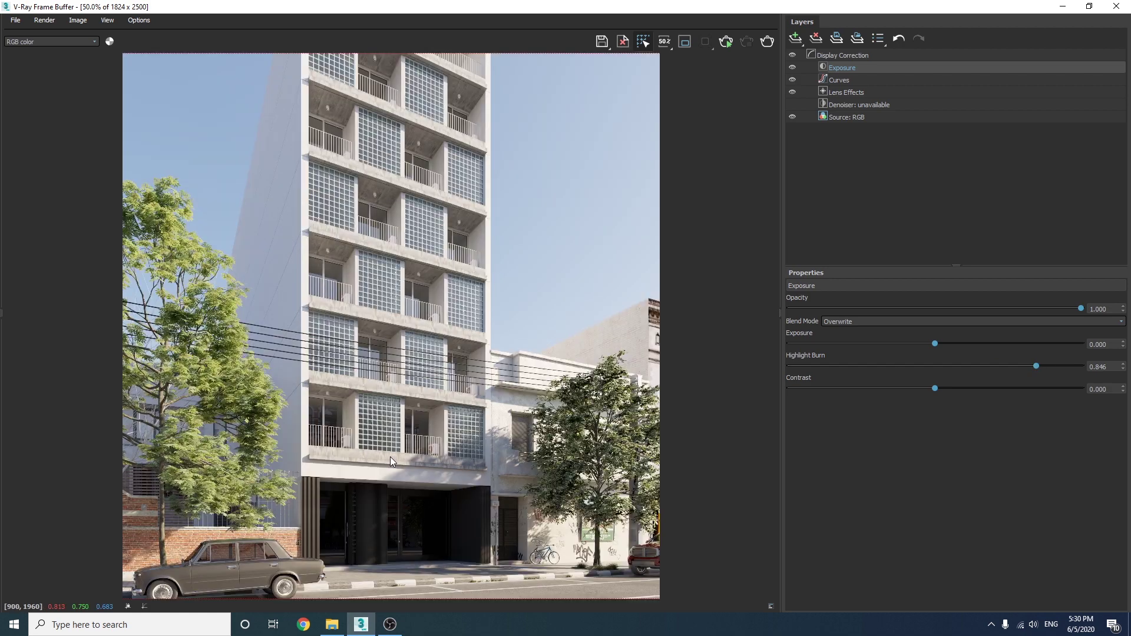
mouse_move(1033, 366)
mouse_down()
mouse_move(1102, 367)
mouse_move(1040, 366)
mouse_up()
middle_drag(448, 283, 446, 428)
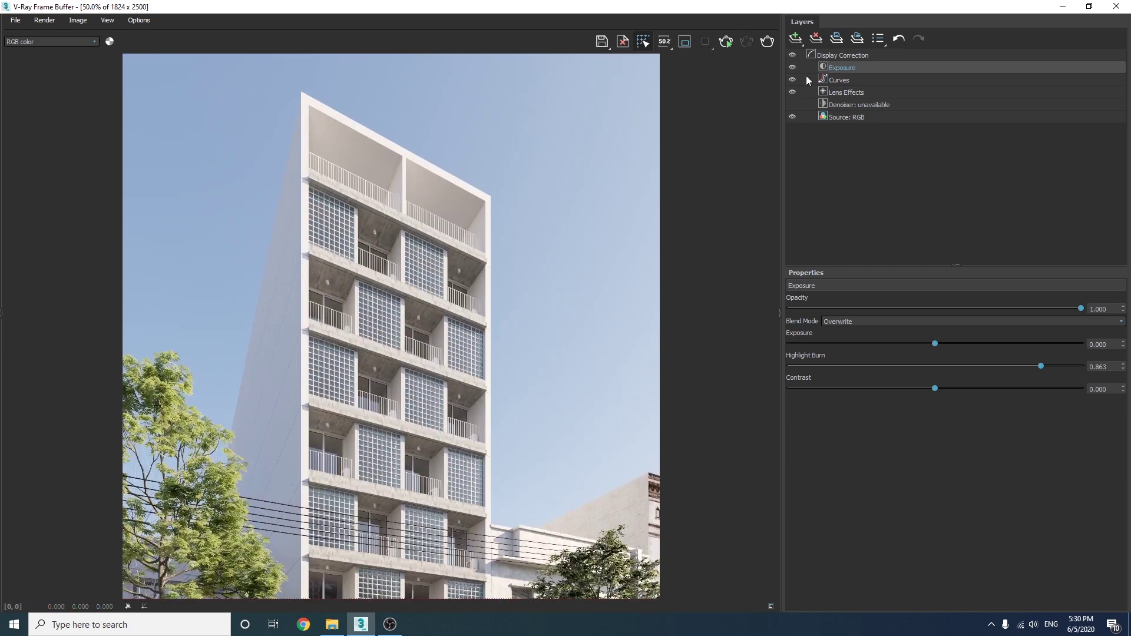
Add a Color Balance layer, nudge Shadows Yellow-Blue down, and set Mids Yellow-Blue to -0.018.
click(797, 39)
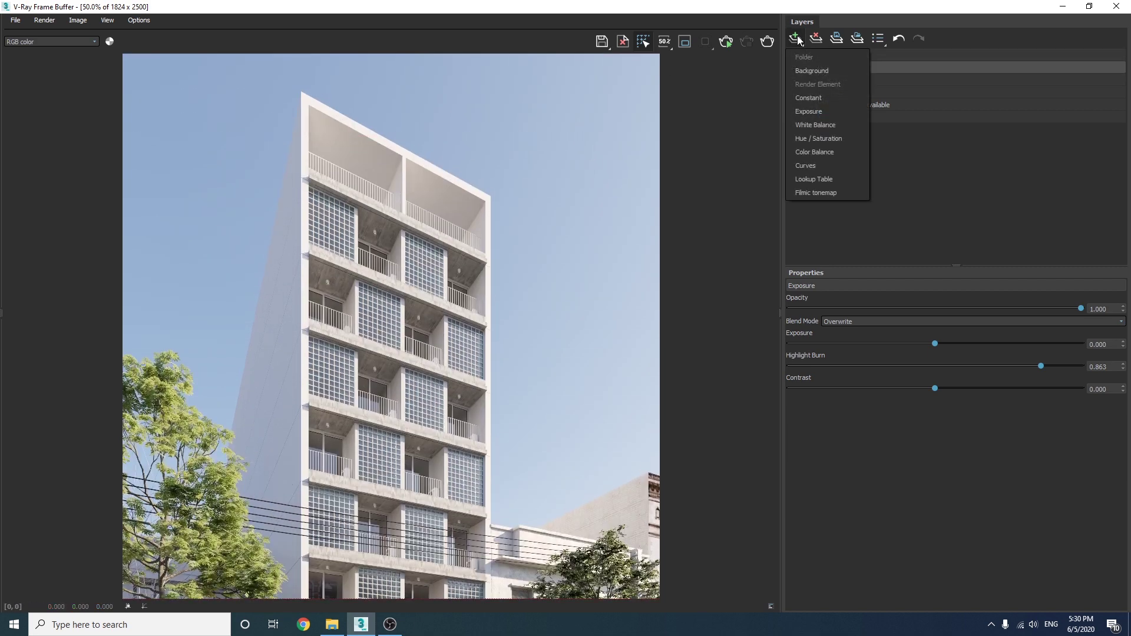
click(822, 153)
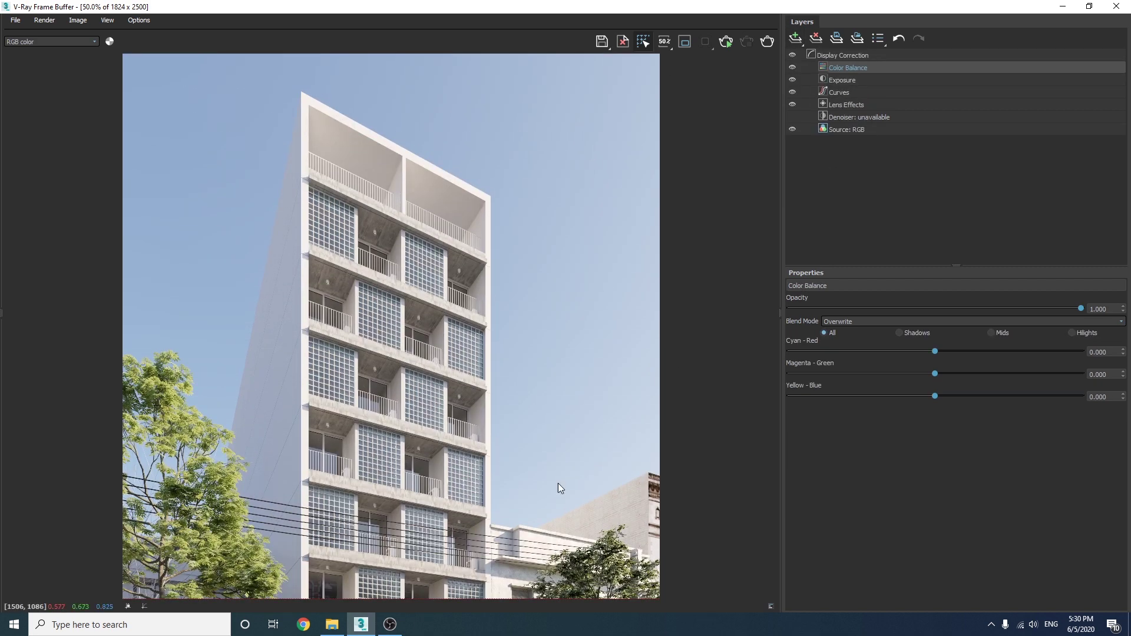
middle_drag(543, 497, 619, 353)
click(915, 336)
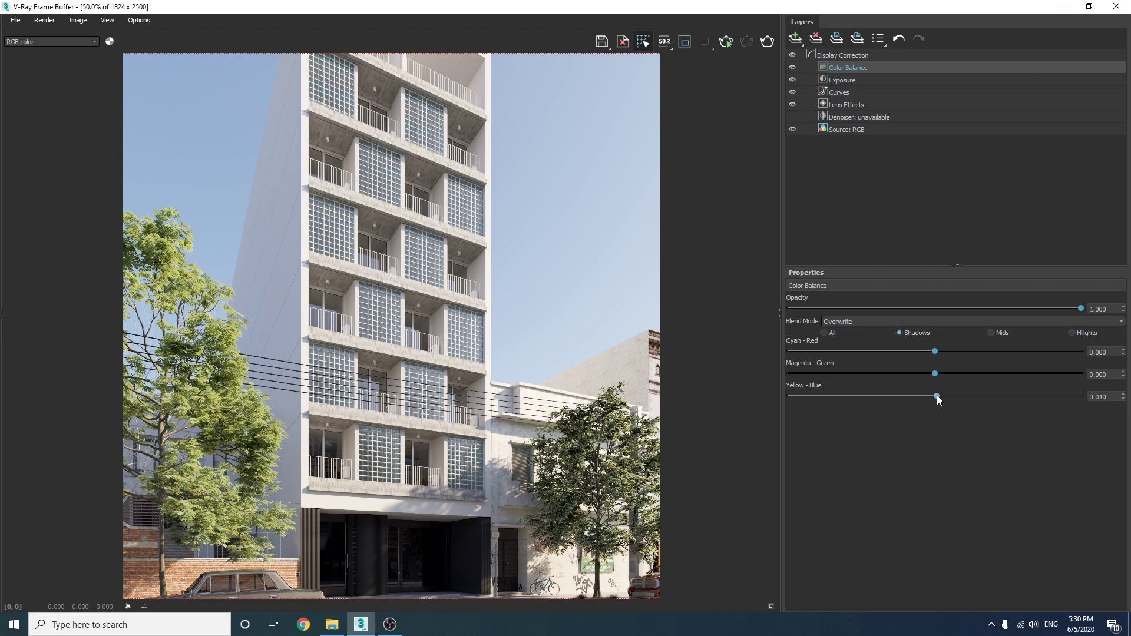
drag(939, 396, 938, 396)
scroll(447, 533, up, 1)
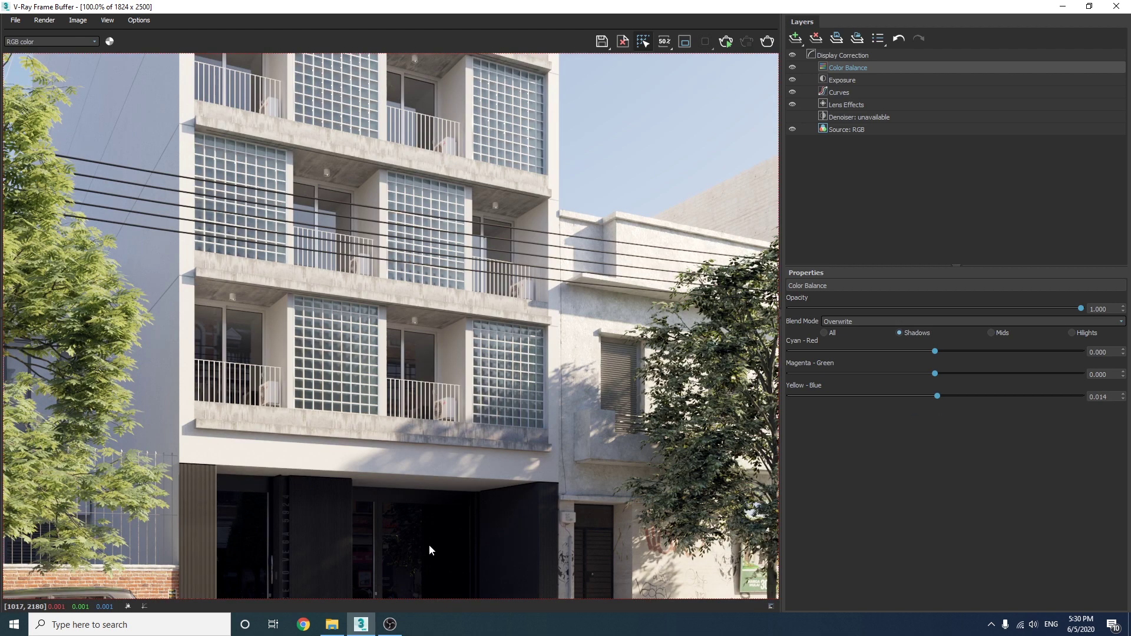
drag(936, 398, 936, 397)
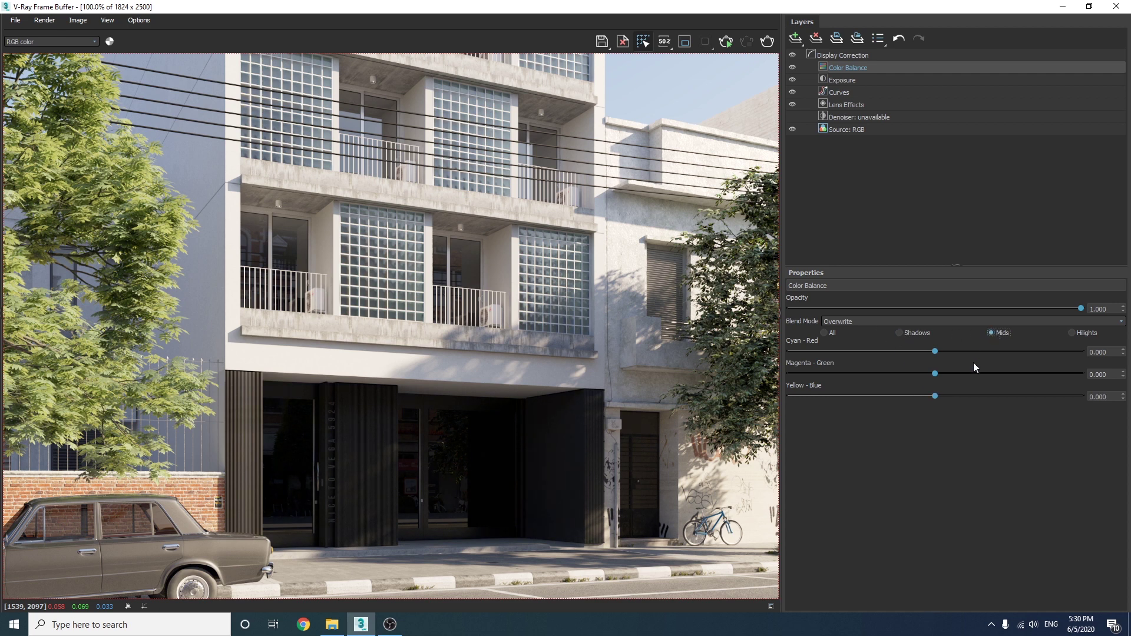
drag(935, 394, 930, 396)
Add a Lookup Table layer loading Adanmq_Advantix_100.cube with Convert to sRGB Space unchecked.
click(796, 39)
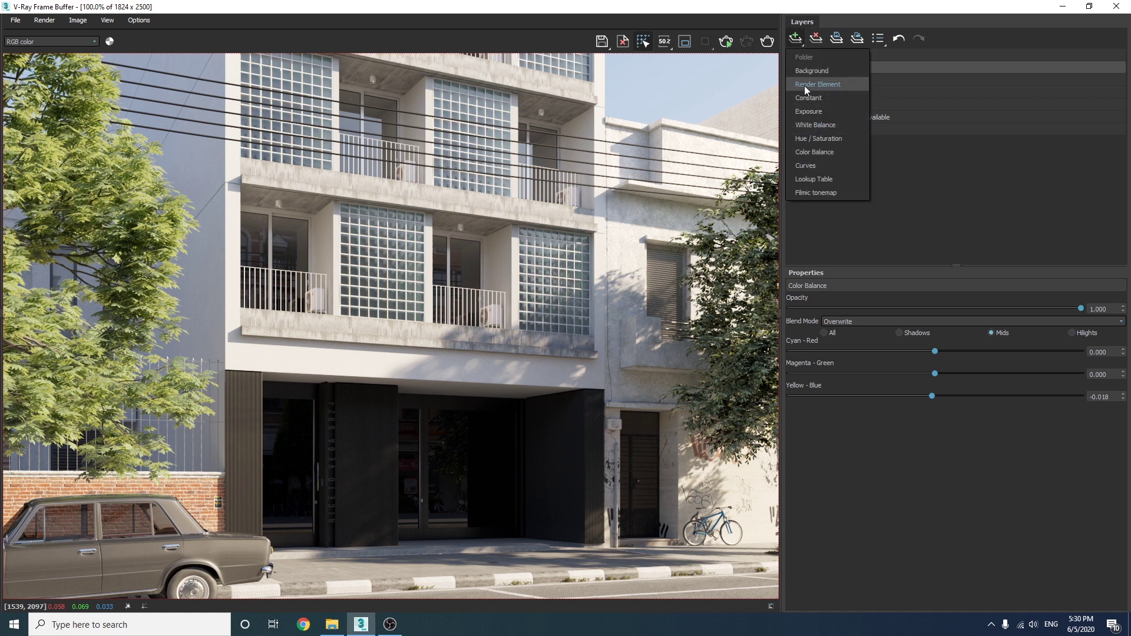
click(814, 179)
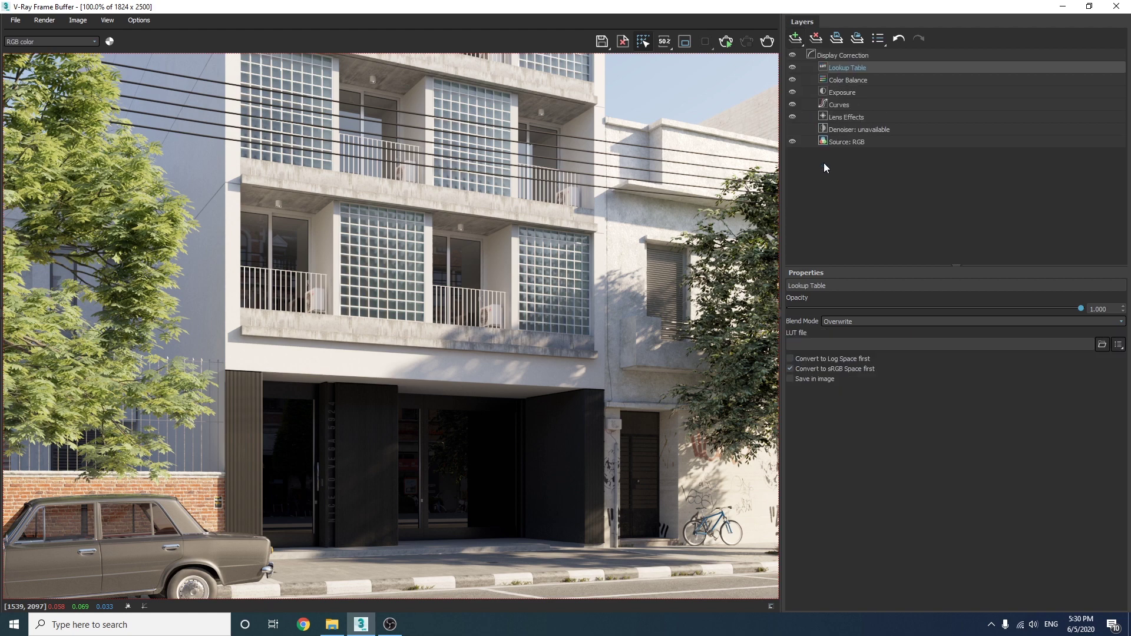
click(1100, 344)
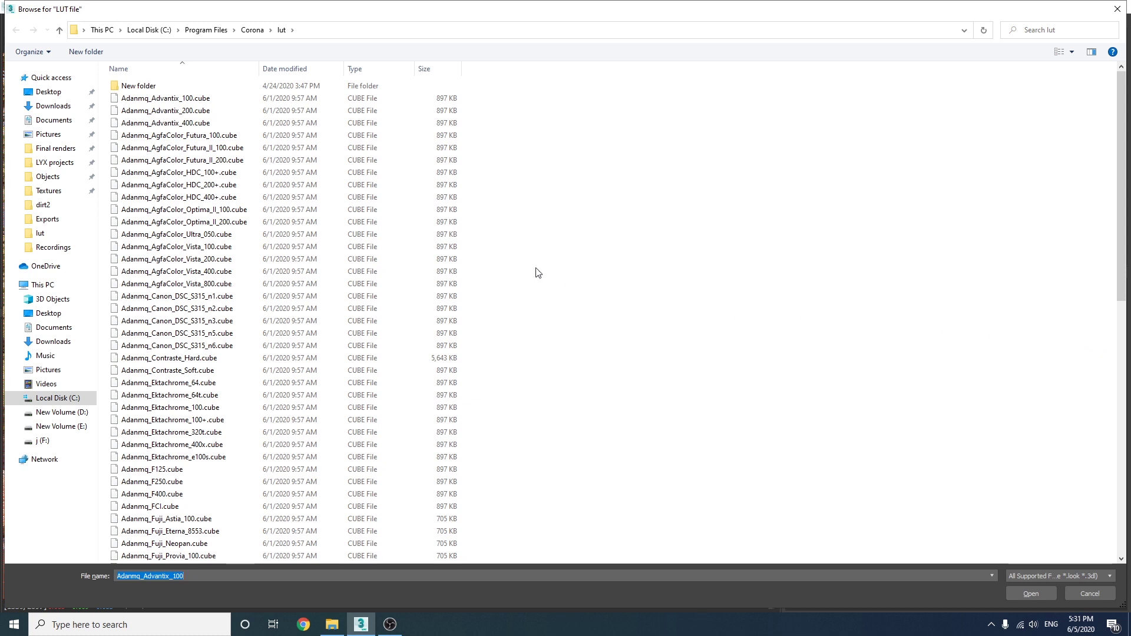
double_click(183, 98)
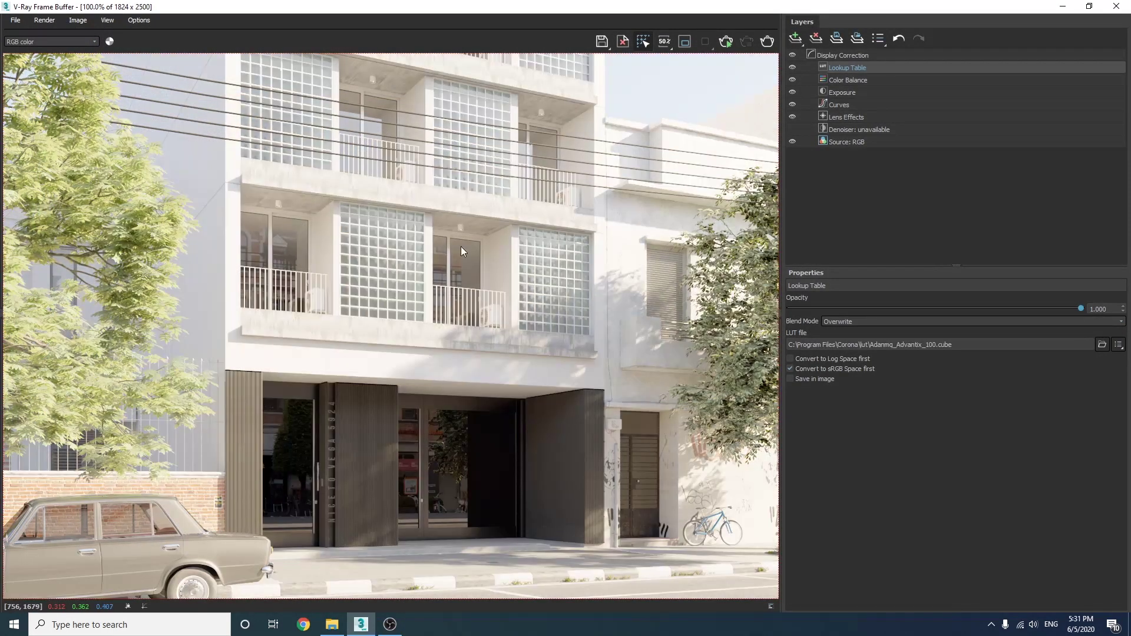
scroll(518, 279, down, 1)
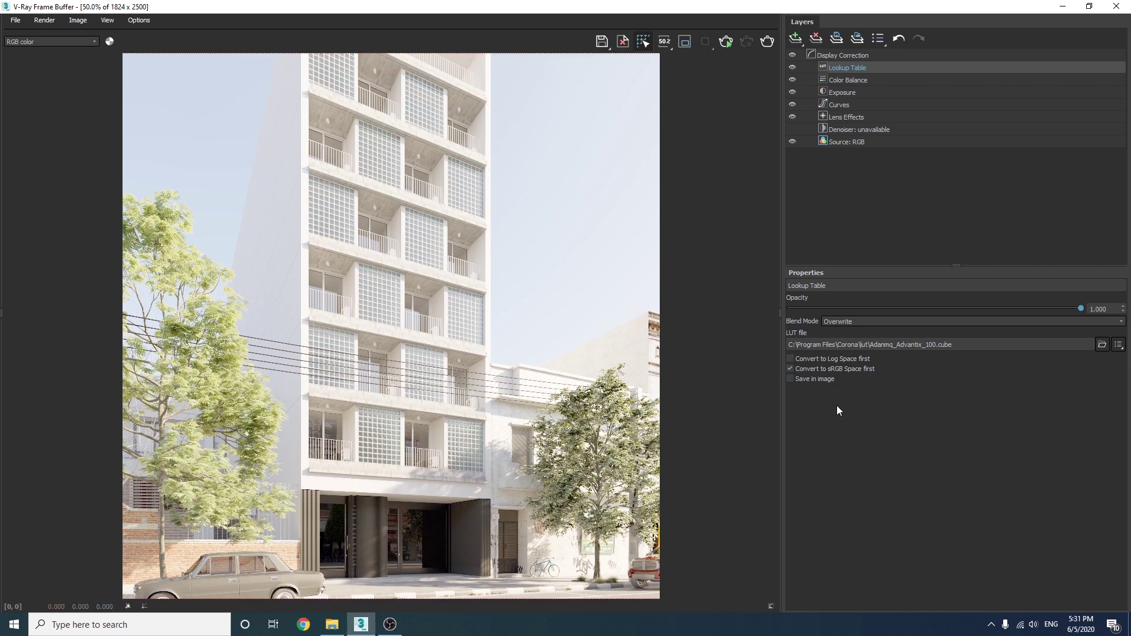
click(829, 369)
scroll(488, 355, down, 1)
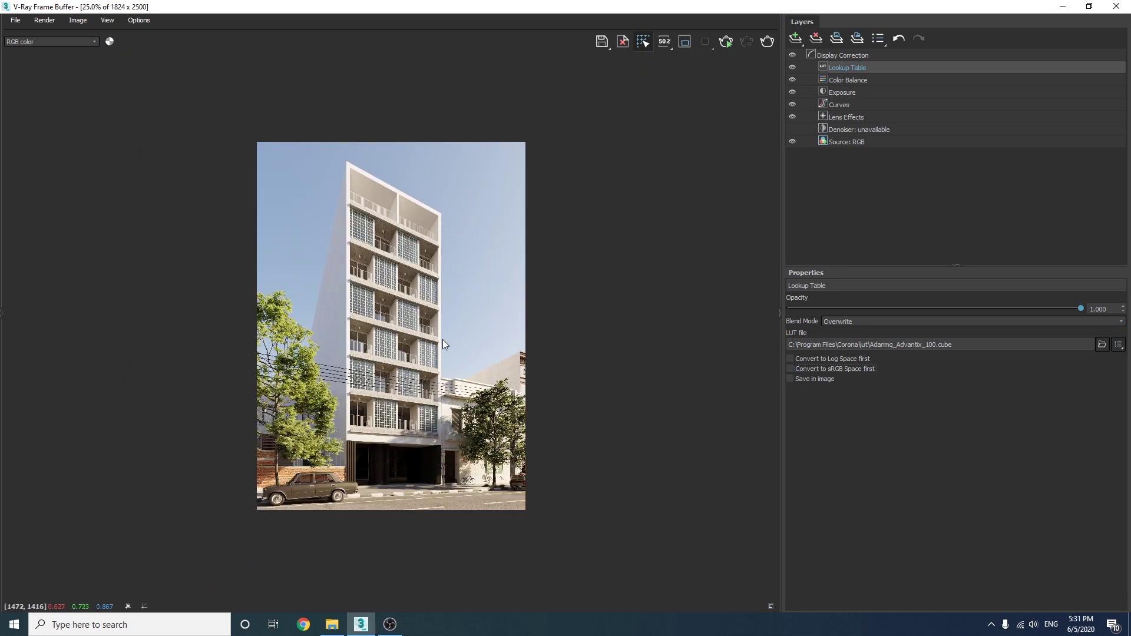
scroll(427, 336, up, 1)
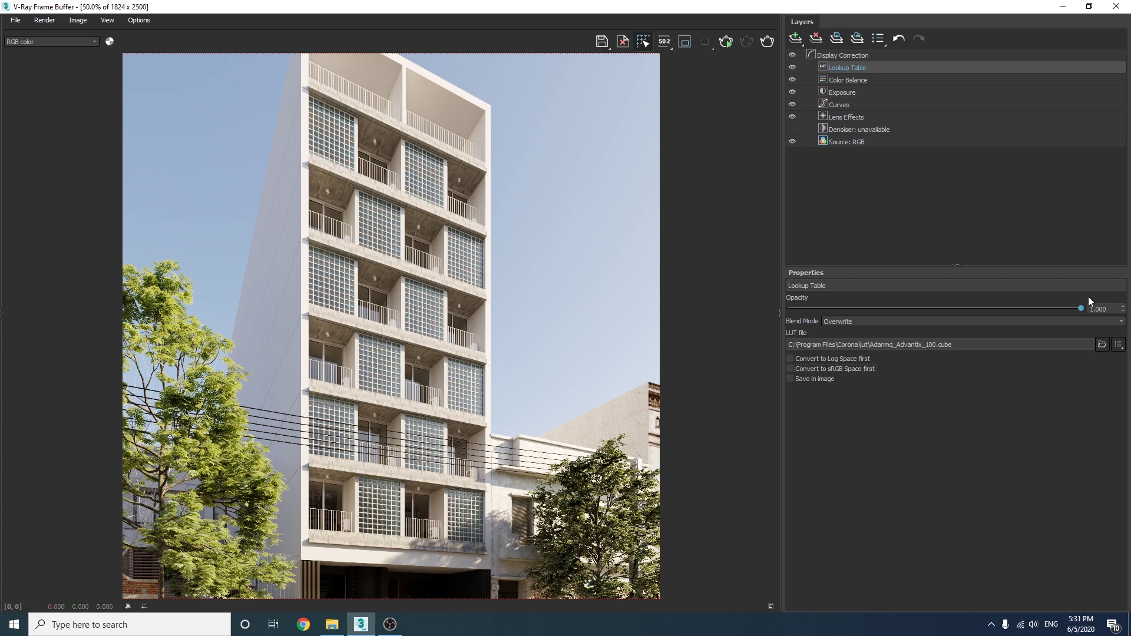
Lower the Lookup Table layer's opacity from 1.000 to about 0.564.
drag(1077, 308, 954, 314)
scroll(557, 337, down, 4)
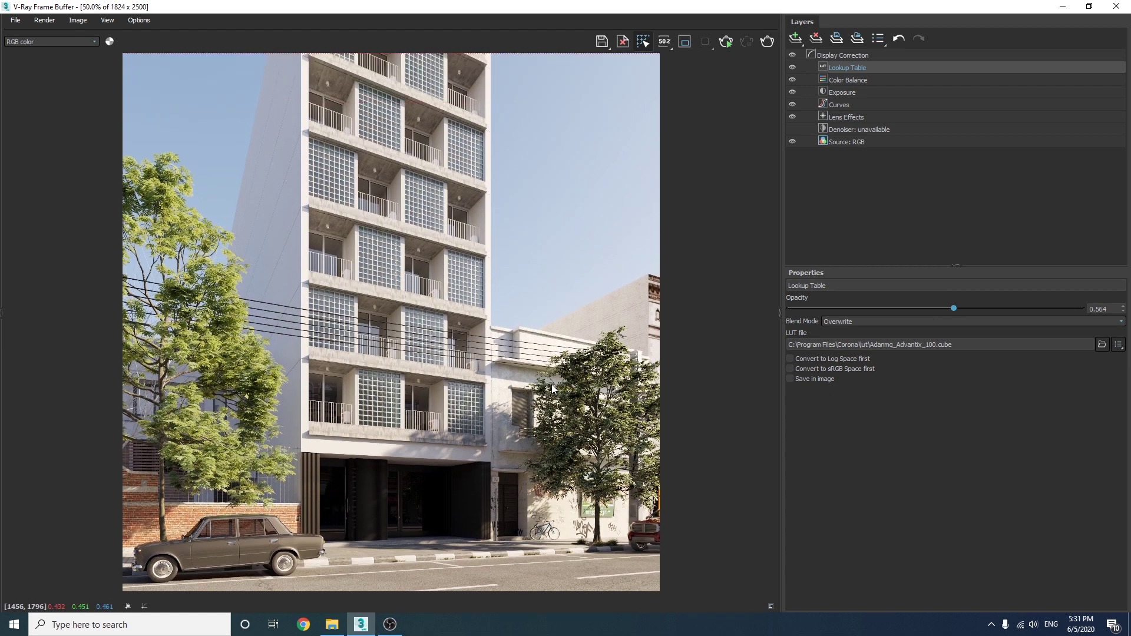
scroll(543, 448, up, 5)
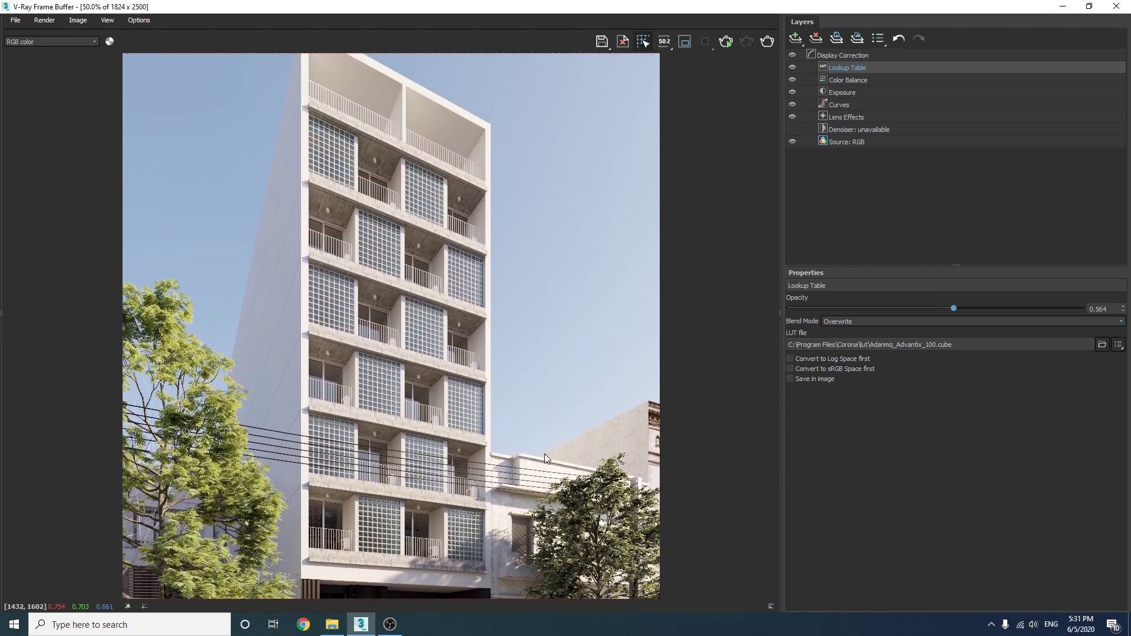
scroll(544, 454, down, 5)
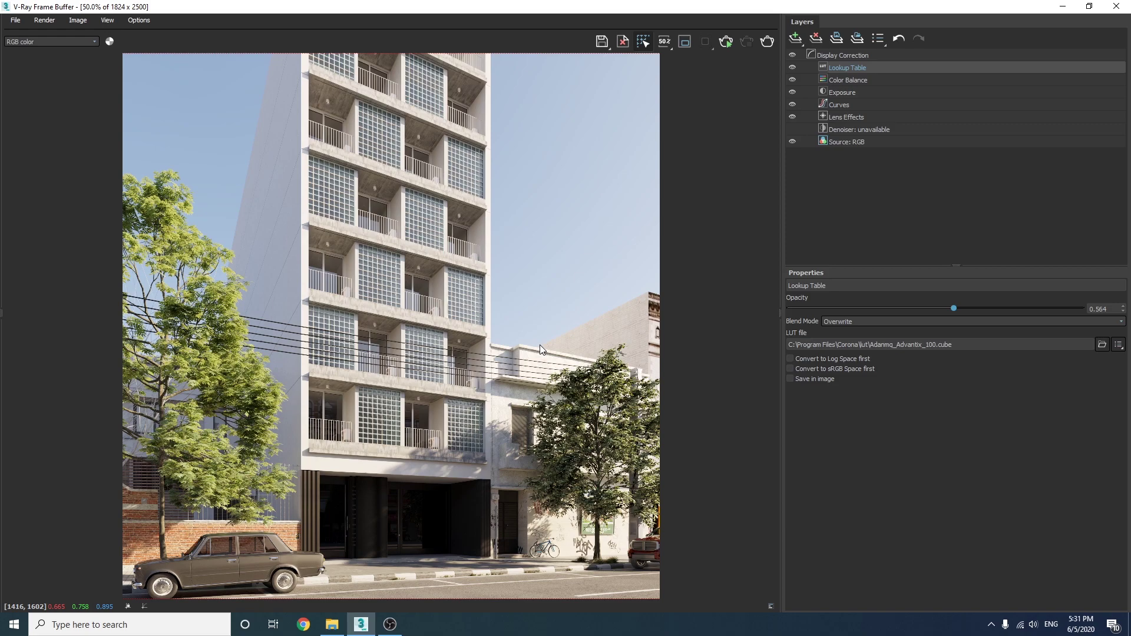